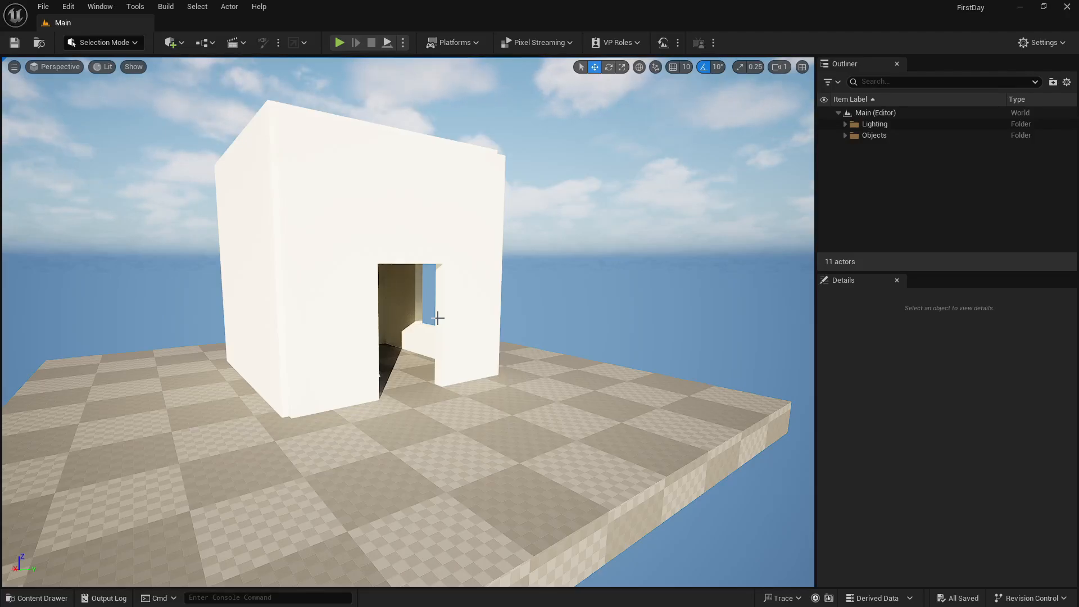
Examine the viewport options, camera perspectives, view modes and show flags available in the FirstDay project
click(14, 67)
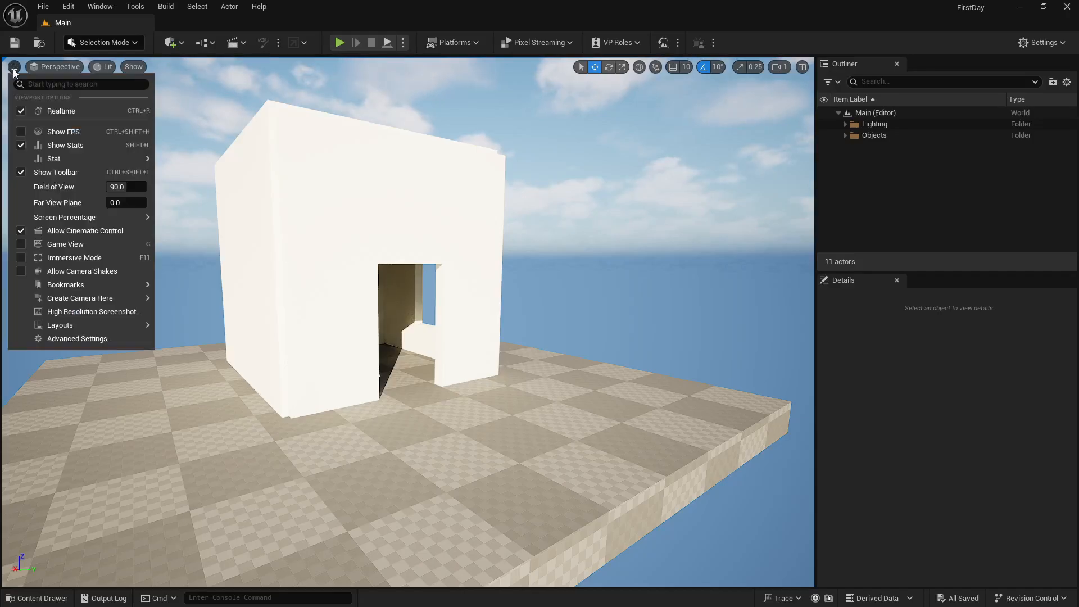
click(48, 70)
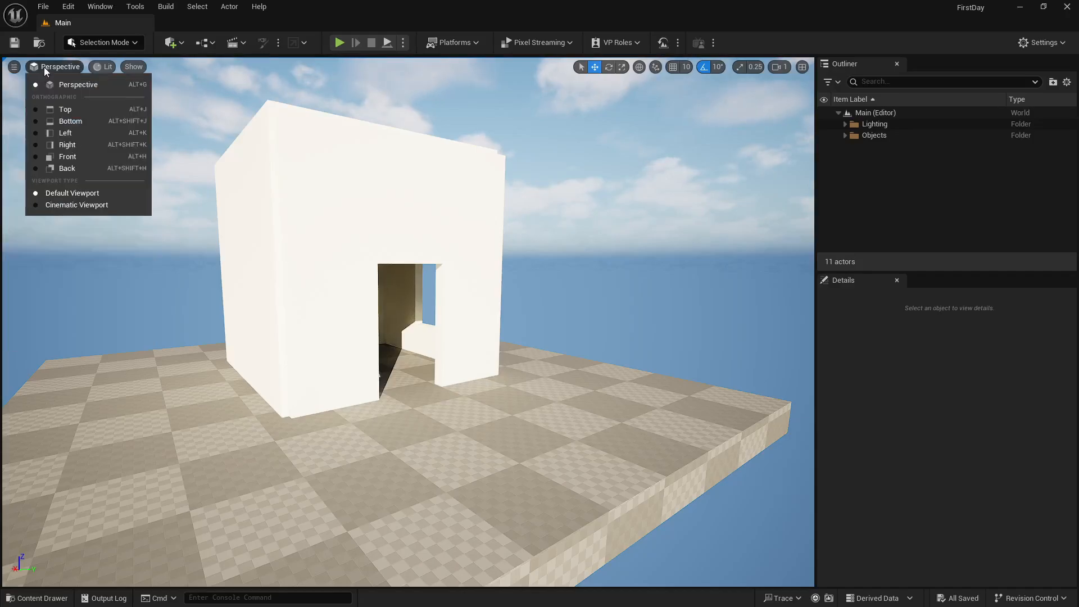
click(103, 66)
click(133, 67)
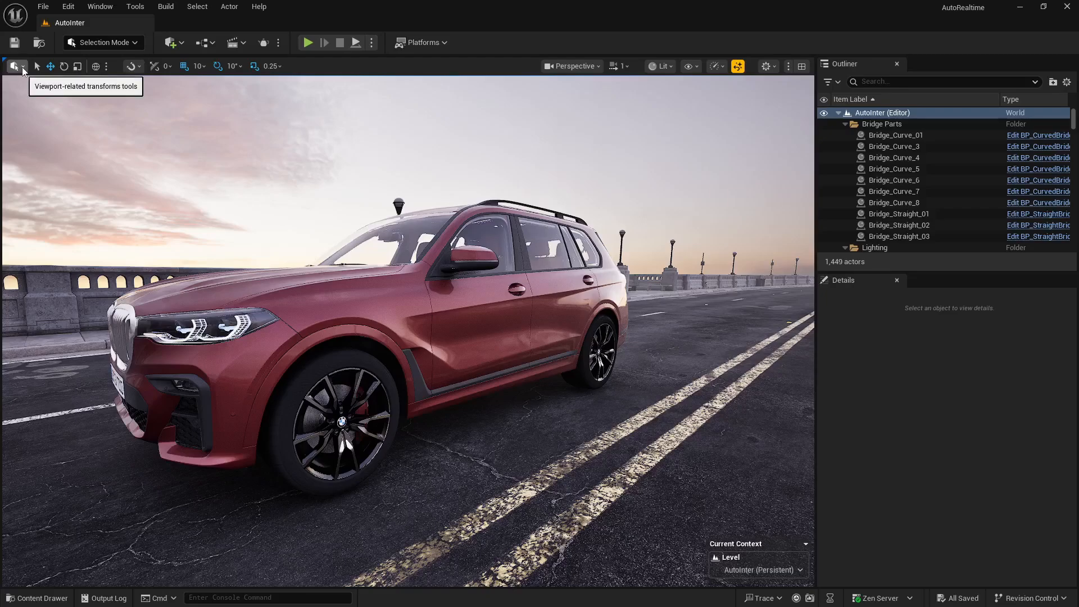
Compare the coordinate system options in the AutoRealtime viewport with the coordinate system toggle in the FirstDay project
click(22, 68)
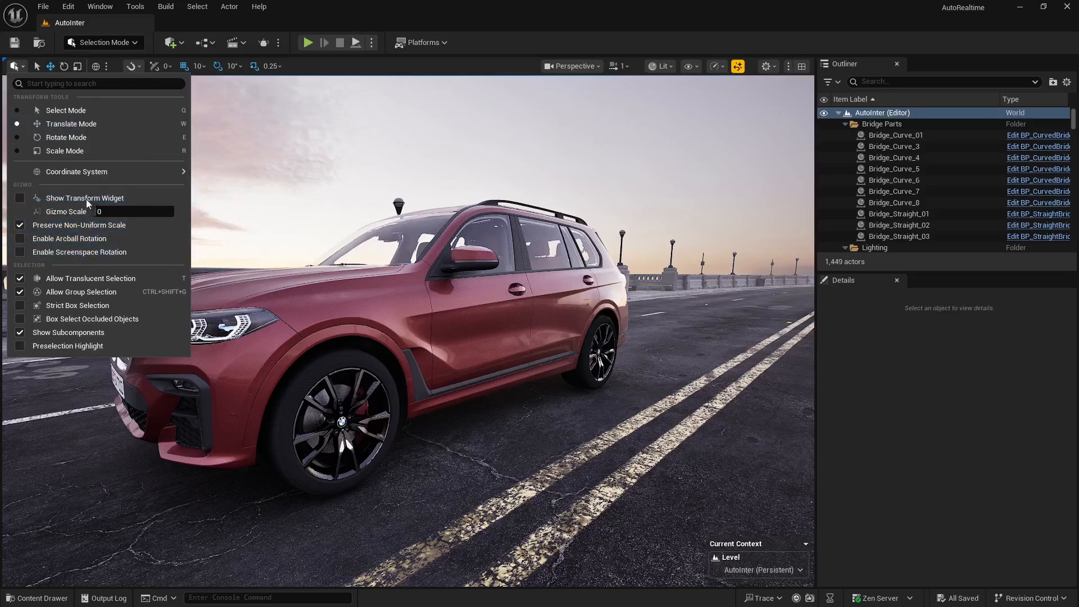
mouse_move(99, 174)
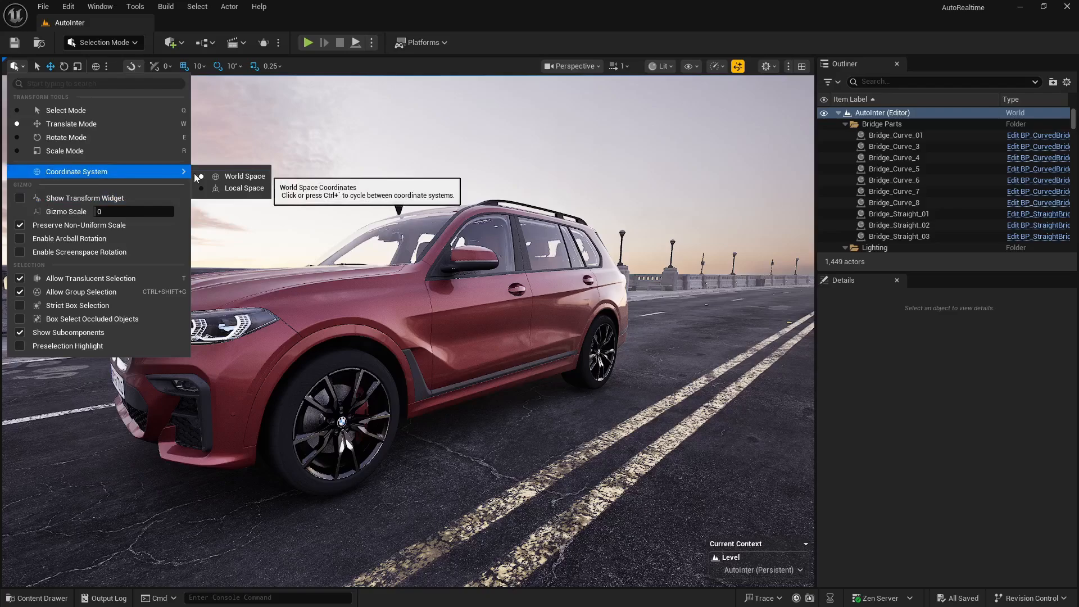
key(super)
mouse_move(726, 594)
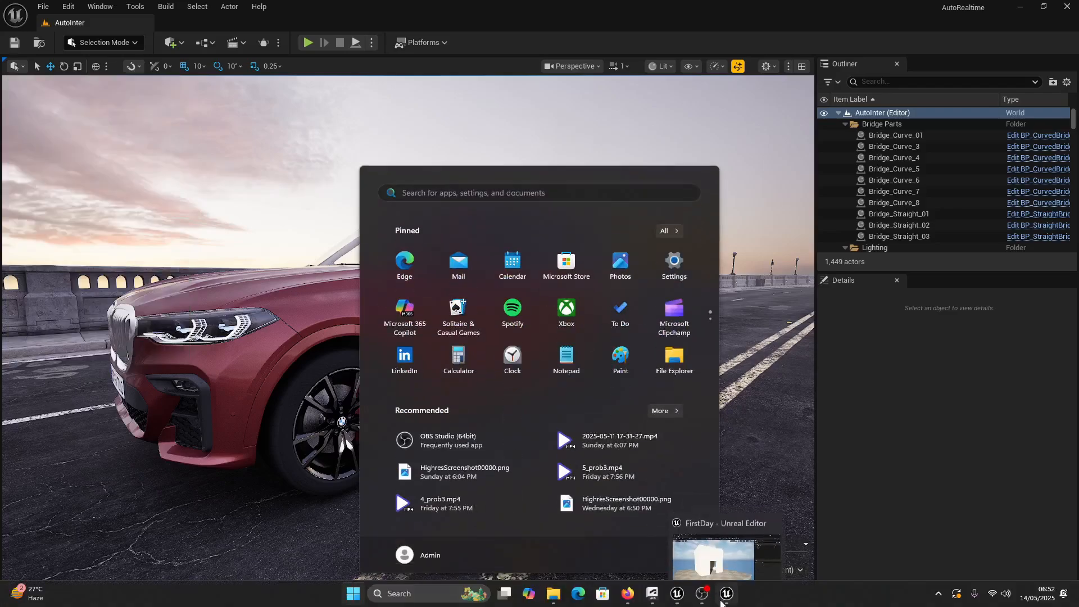
click(721, 548)
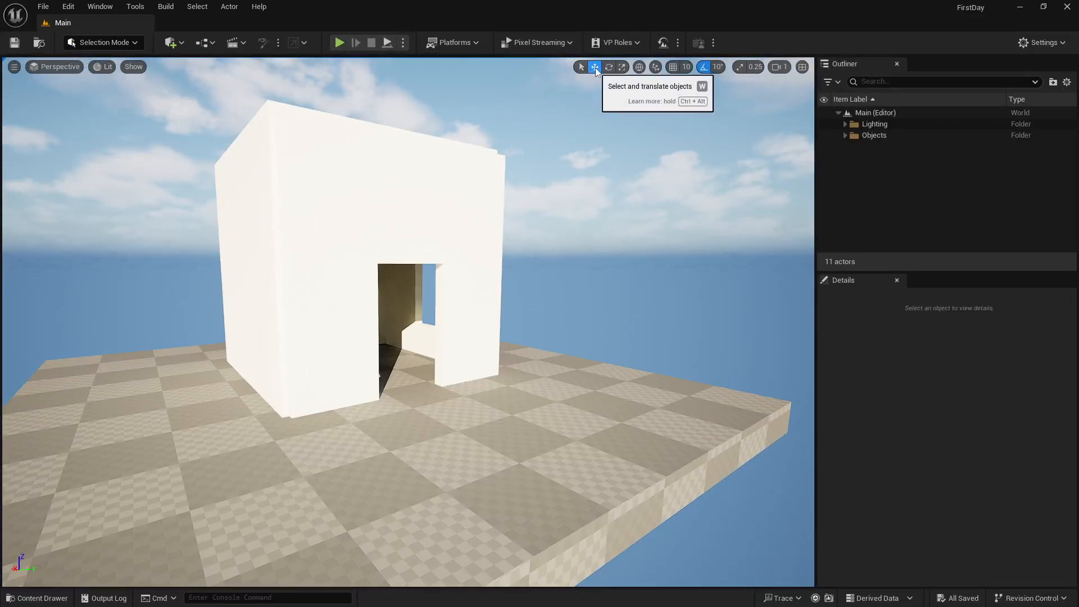
click(639, 68)
click(639, 68)
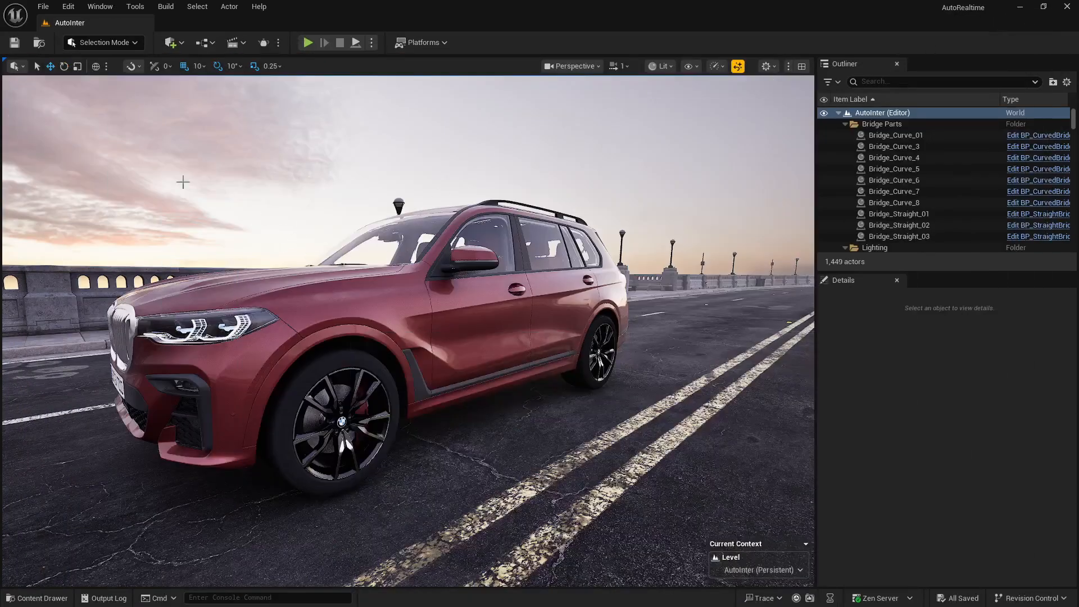
Review the AutoRealtime viewport's transform tools and coordinate system options, trying select mode and returning to translate mode
click(17, 67)
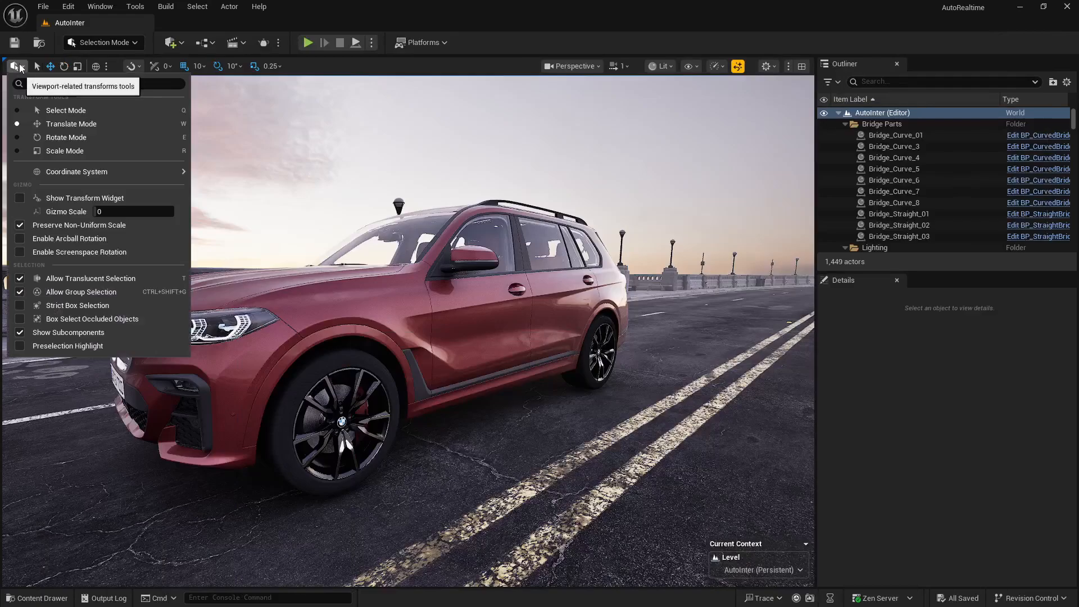
mouse_move(107, 174)
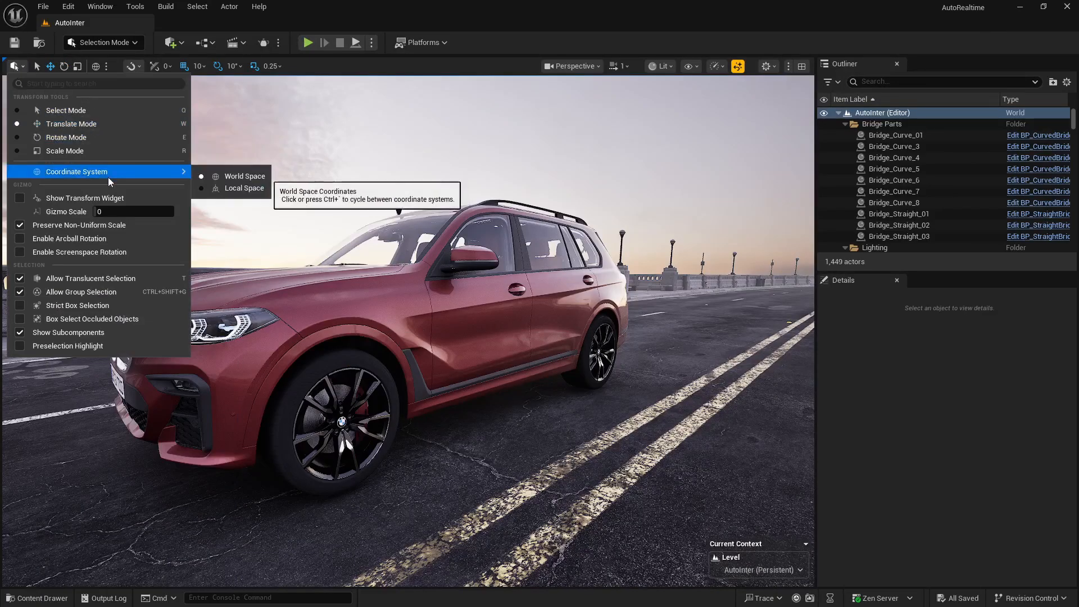
click(37, 67)
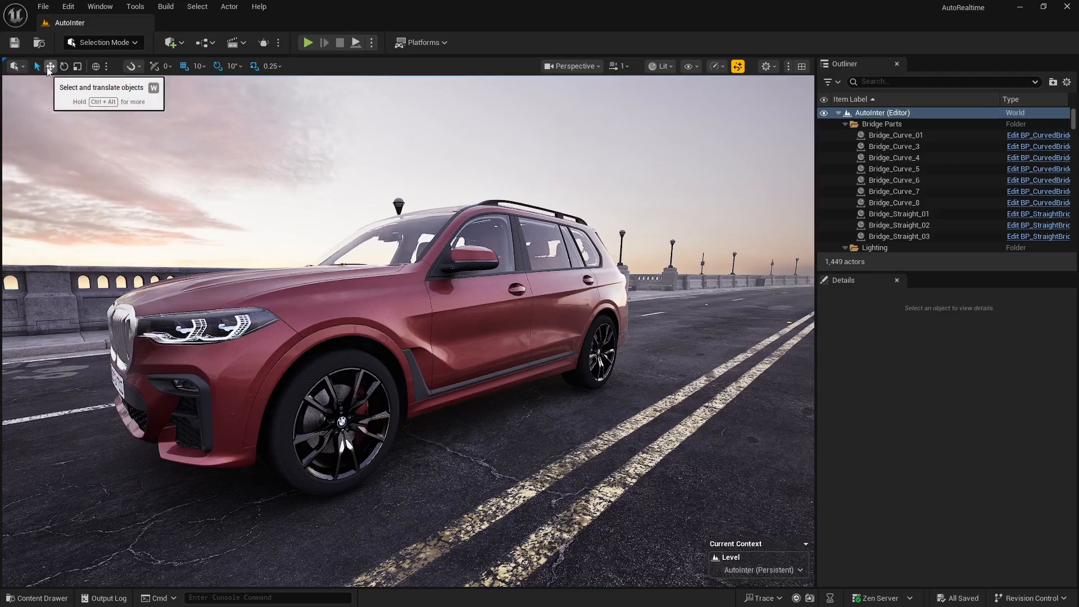
click(16, 66)
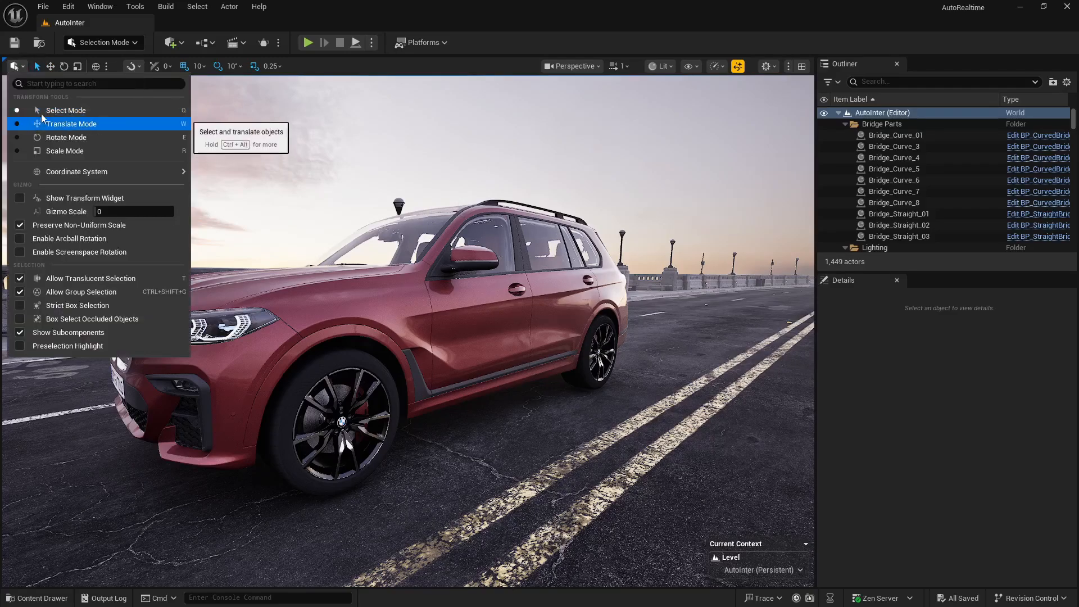
click(43, 68)
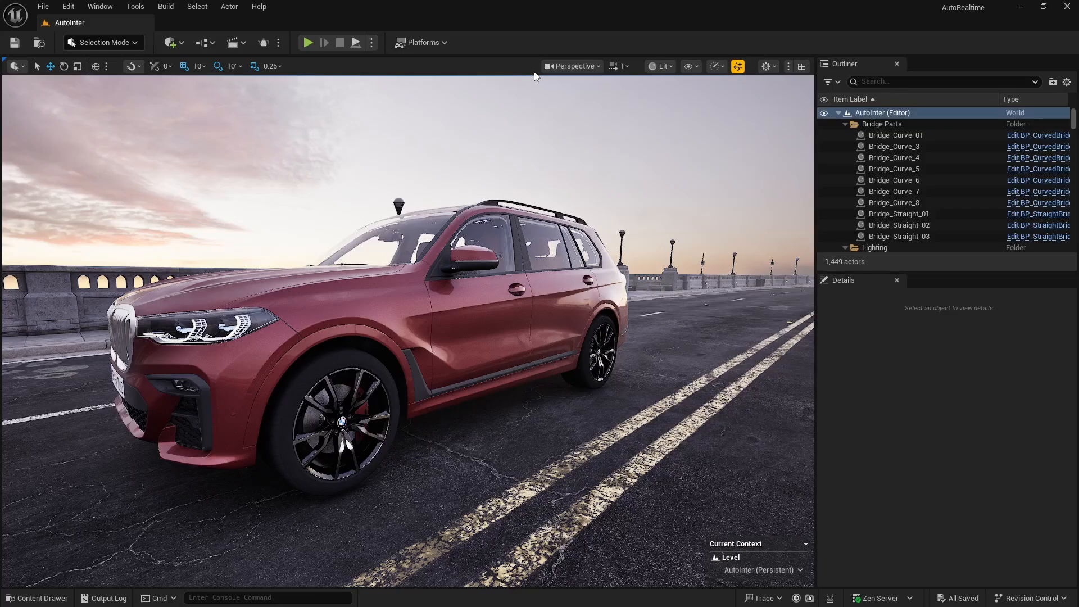
Examine the perspective camera options, including Camera Movement, and the camera speed settings of the viewport
click(564, 67)
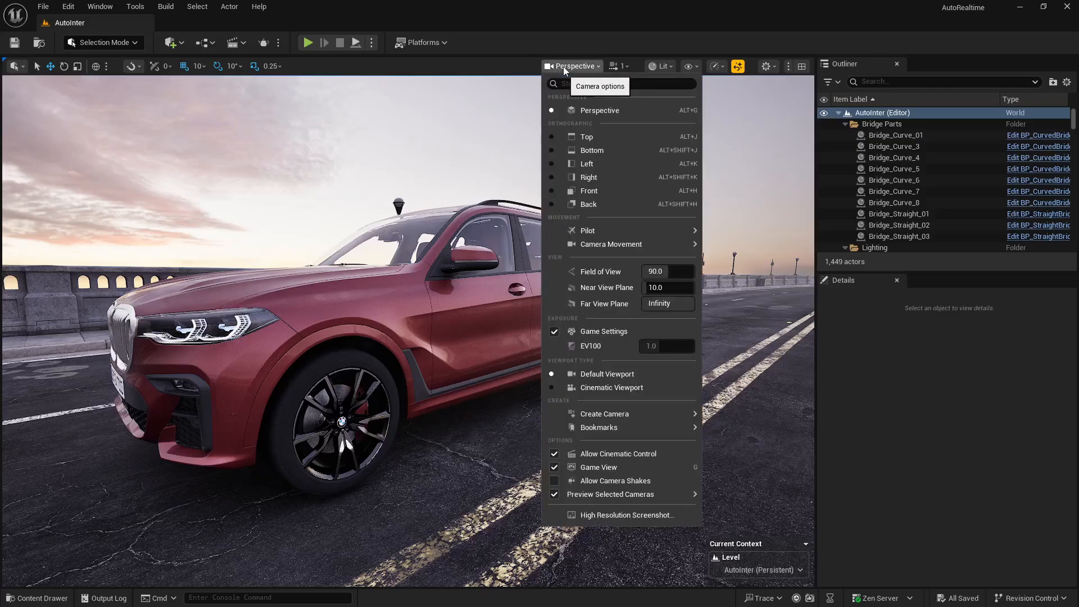
click(563, 66)
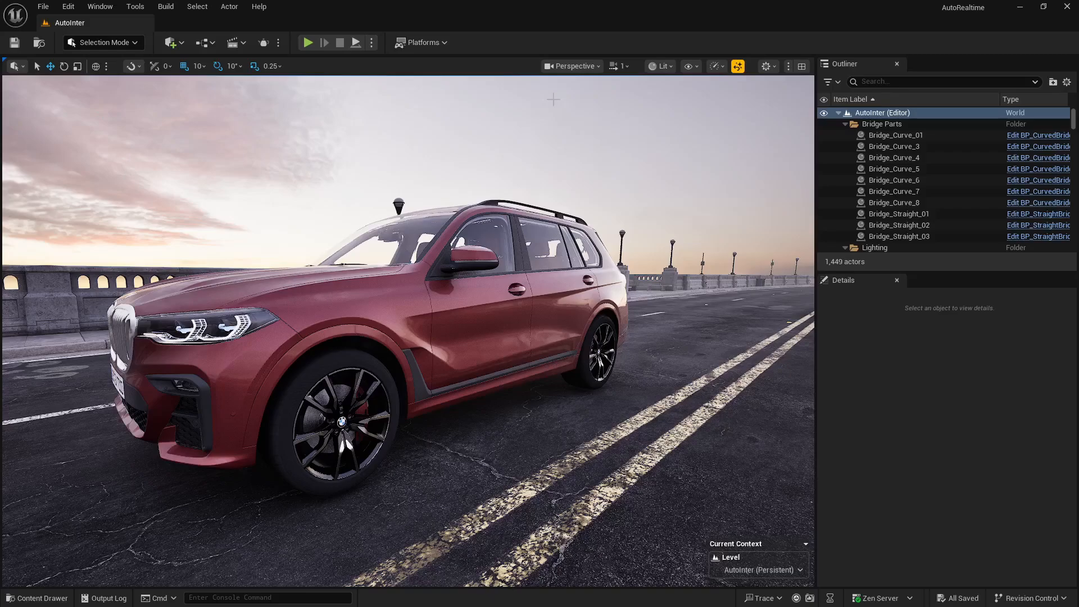
click(578, 71)
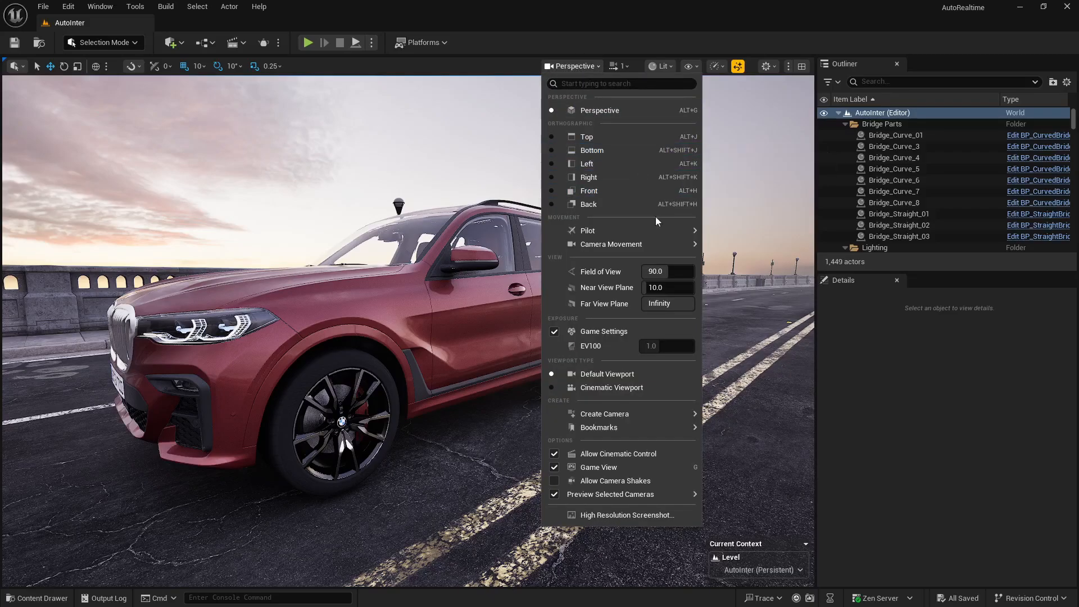
mouse_move(656, 244)
mouse_move(793, 268)
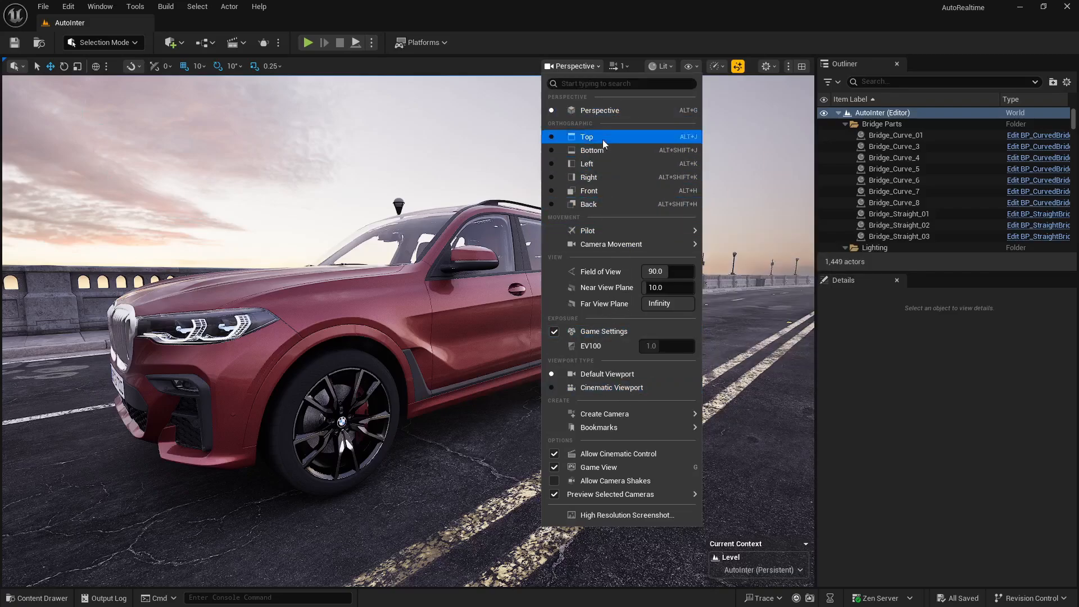
click(625, 67)
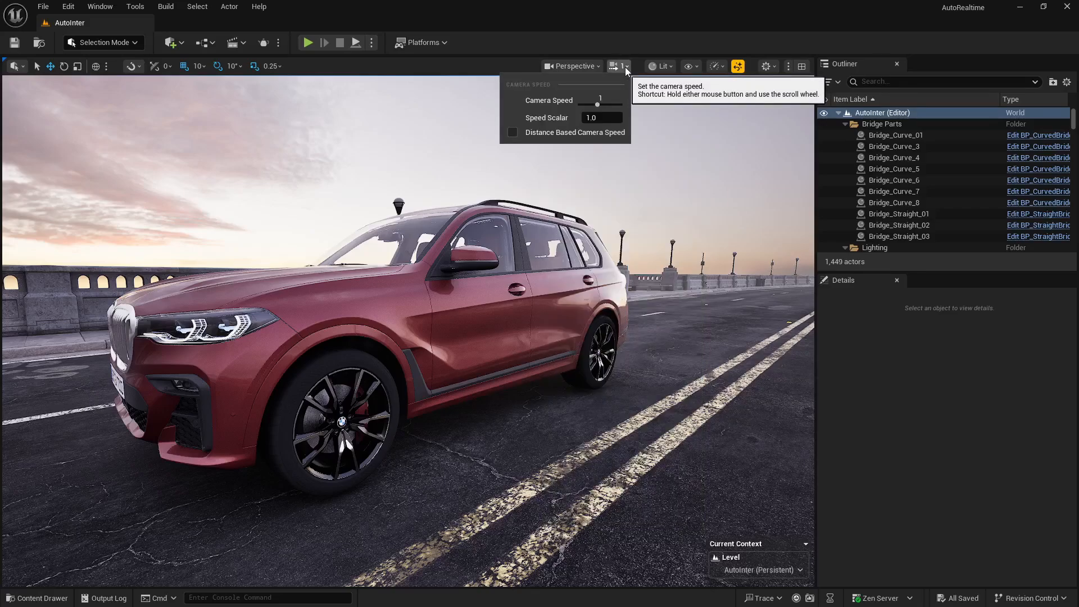
click(624, 66)
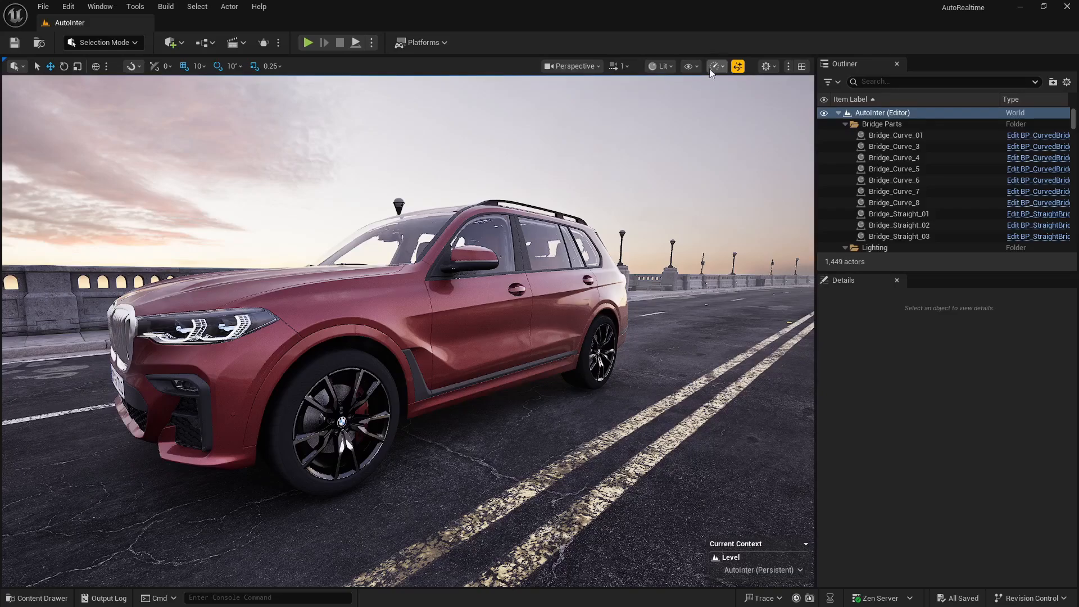
Review the available view modes under Lit and the show flags of the AutoInter viewport
click(661, 66)
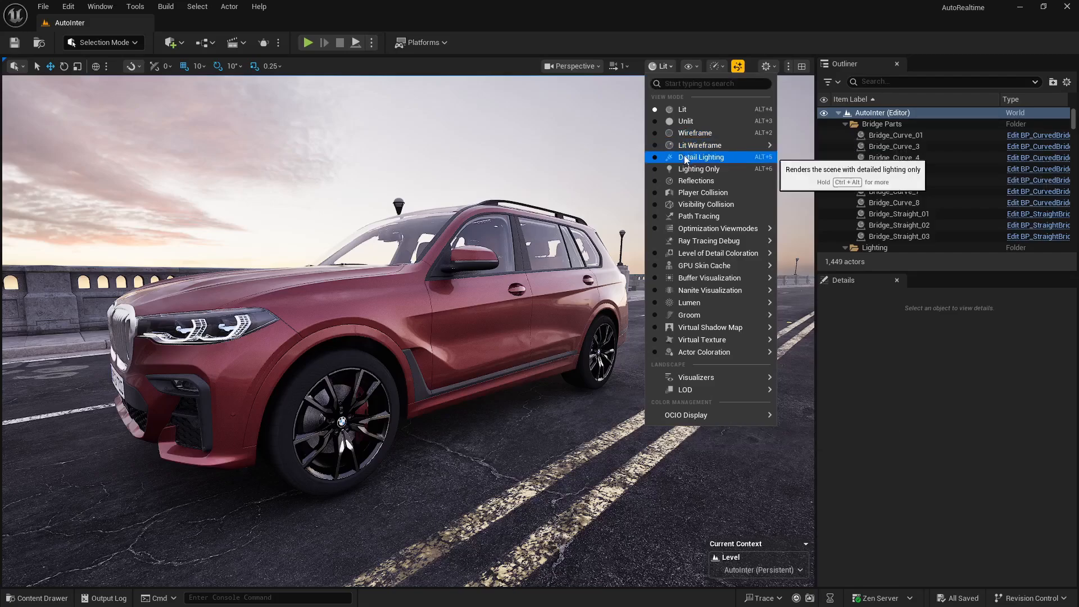
click(699, 67)
click(699, 67)
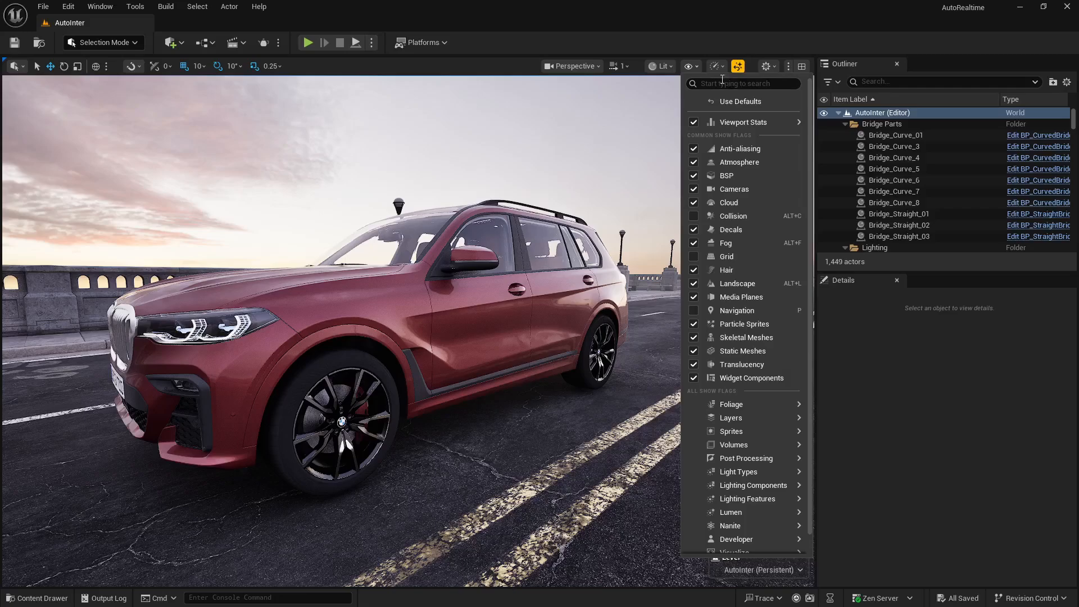
Turn off the highlighted viewport toggle beside the performance and scalability tools
click(737, 67)
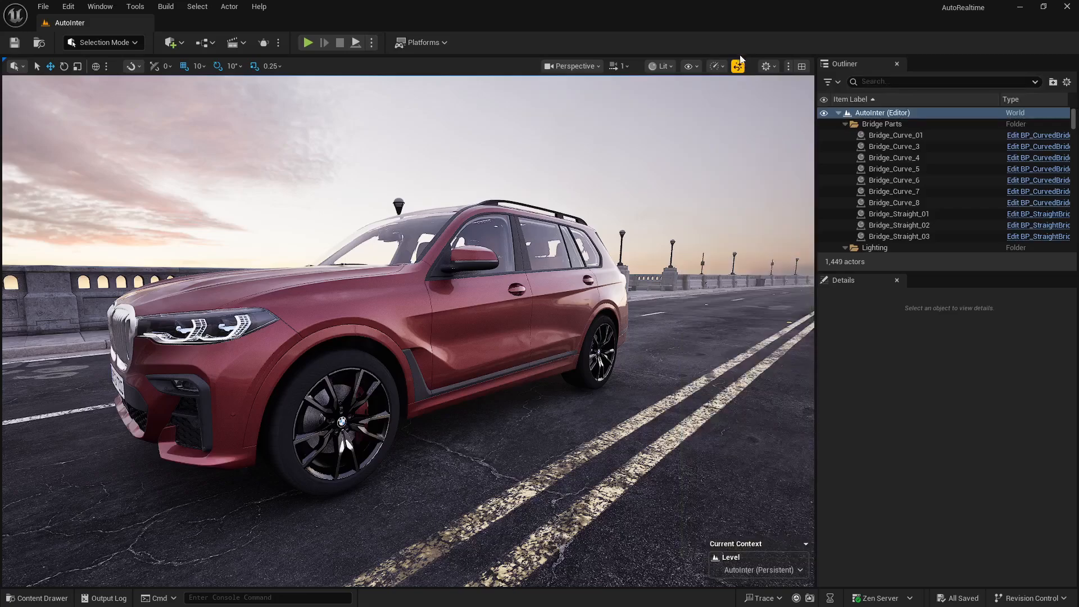
click(738, 66)
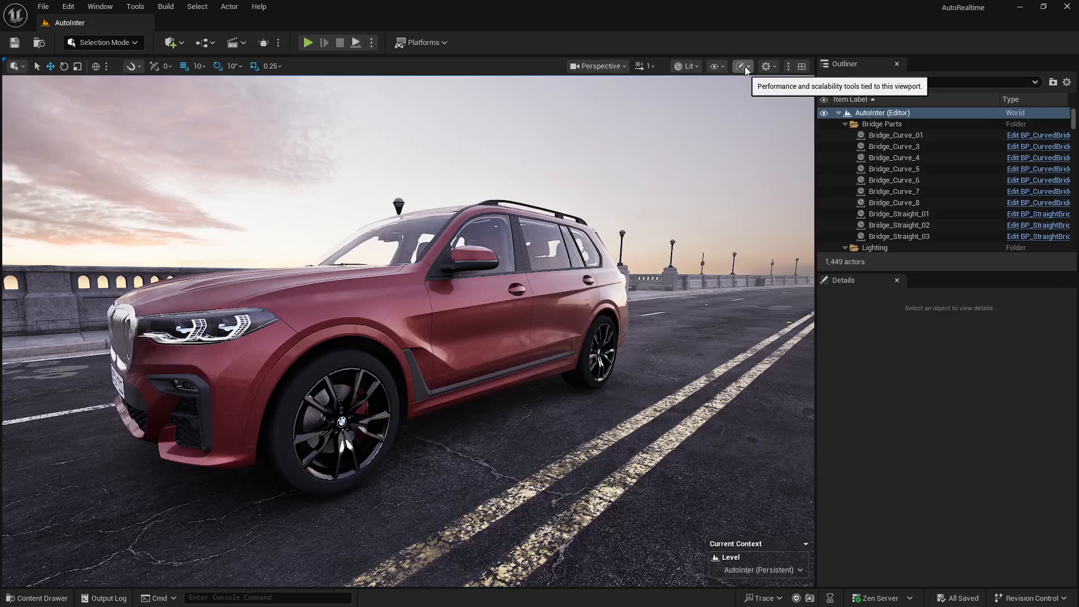
Look over the viewport's preview platforms and its scalability groups
click(744, 66)
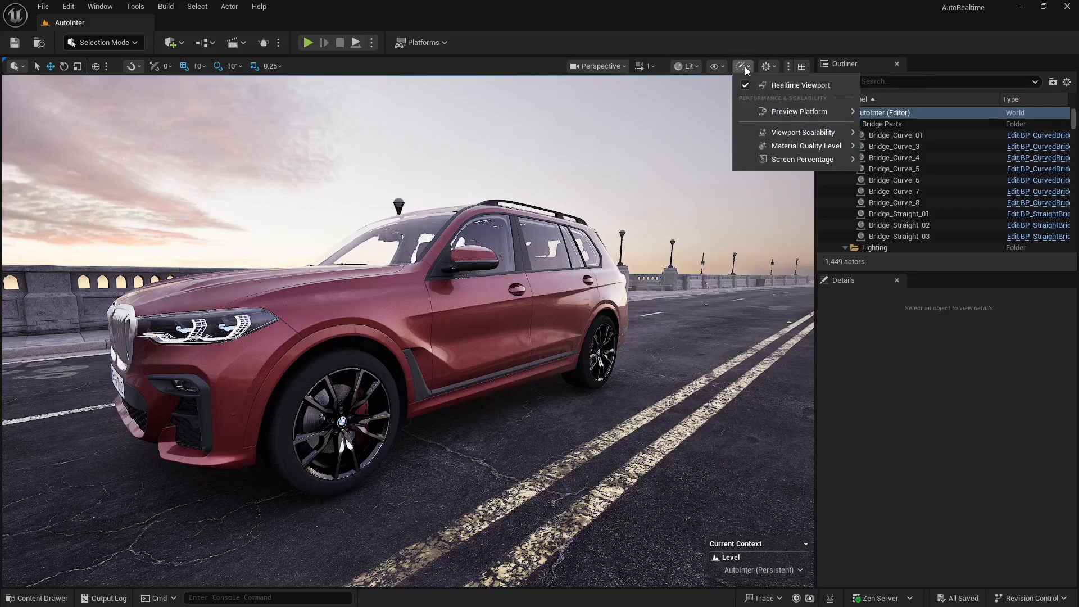
mouse_move(794, 111)
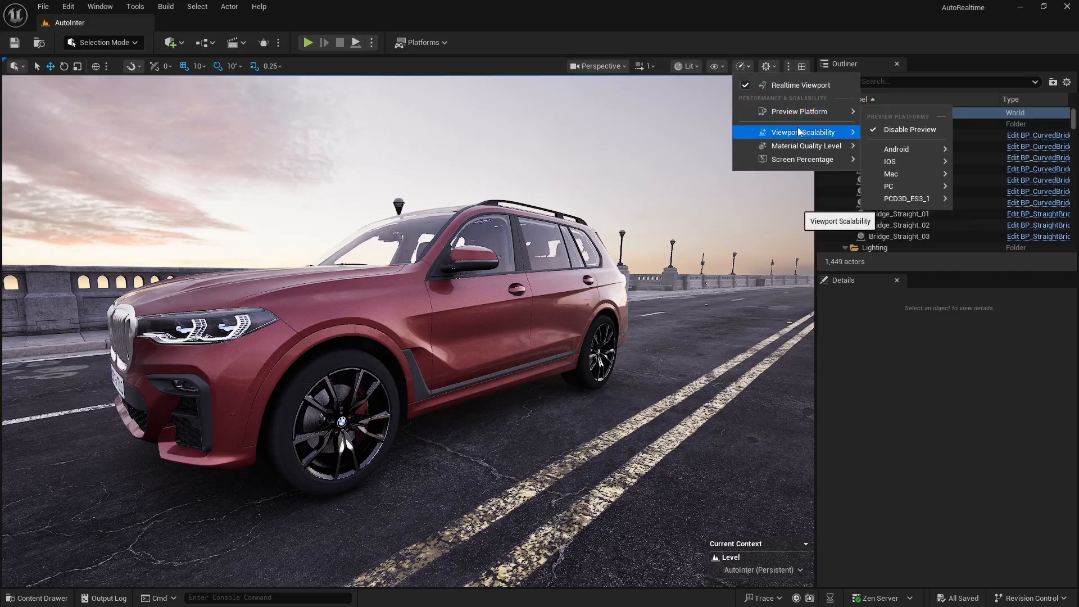
mouse_move(799, 132)
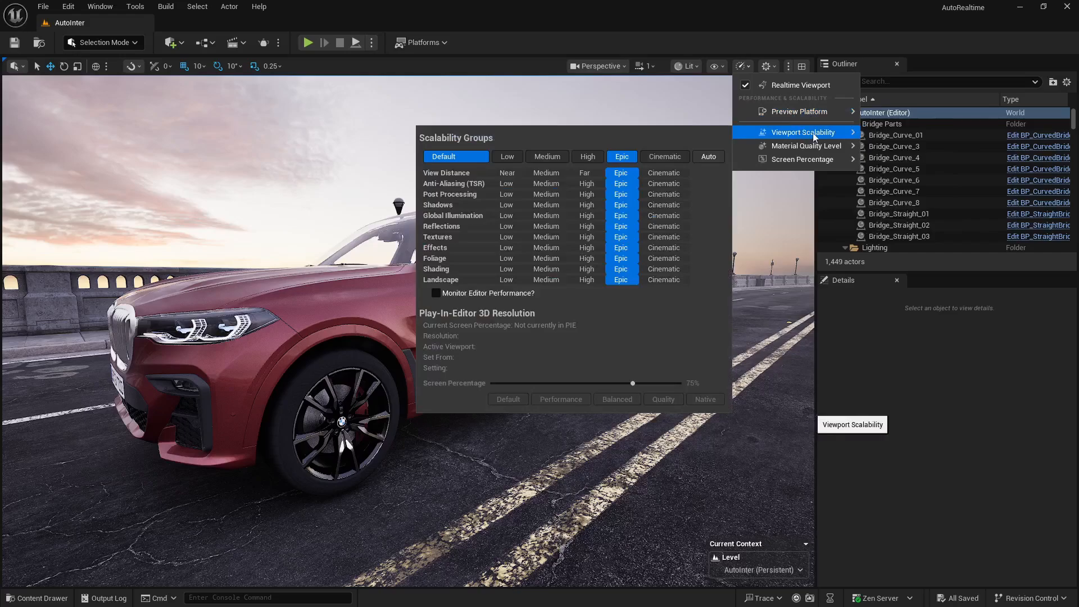
Check the Outliner's display settings and the viewport's control settings such as mouse sensitivity and scroll zoom speed
click(1067, 82)
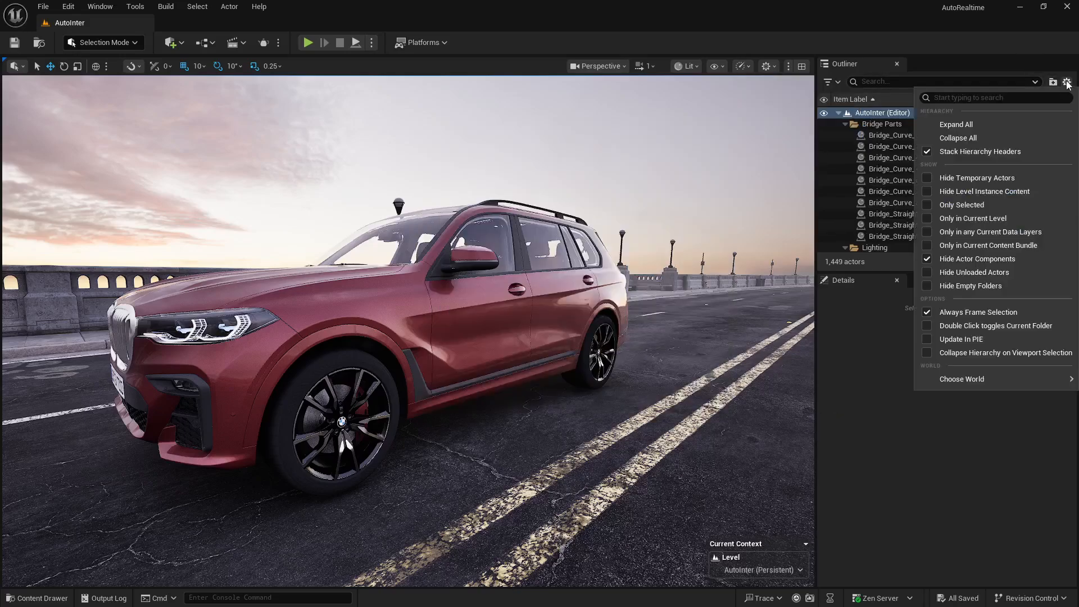
click(1066, 82)
click(767, 66)
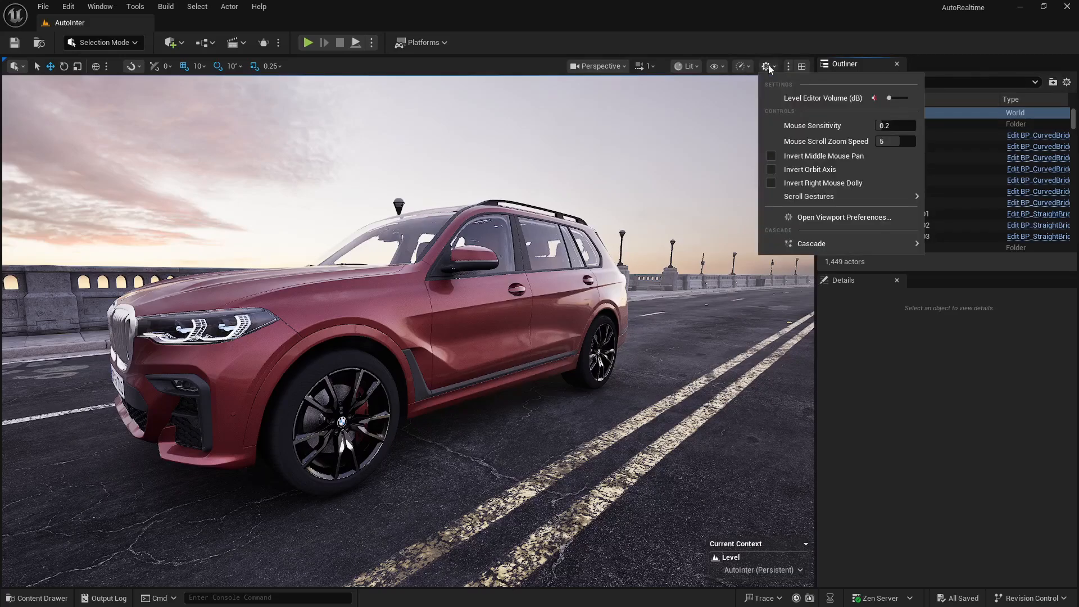
Review the Material Quality Level, Viewport Scalability and Screen Percentage options of the AutoInter viewport
click(741, 66)
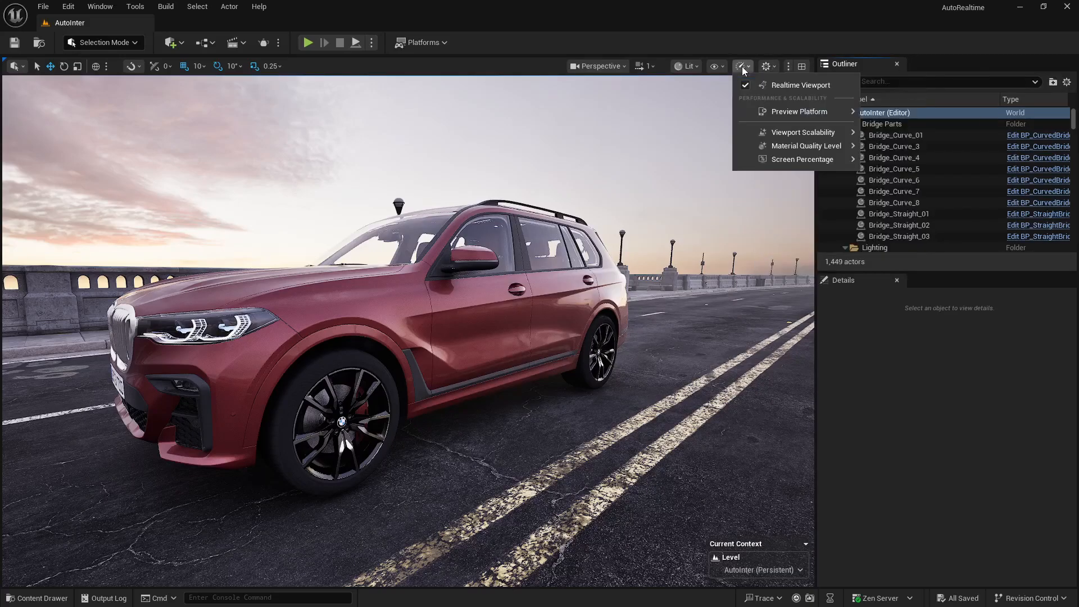
mouse_move(783, 133)
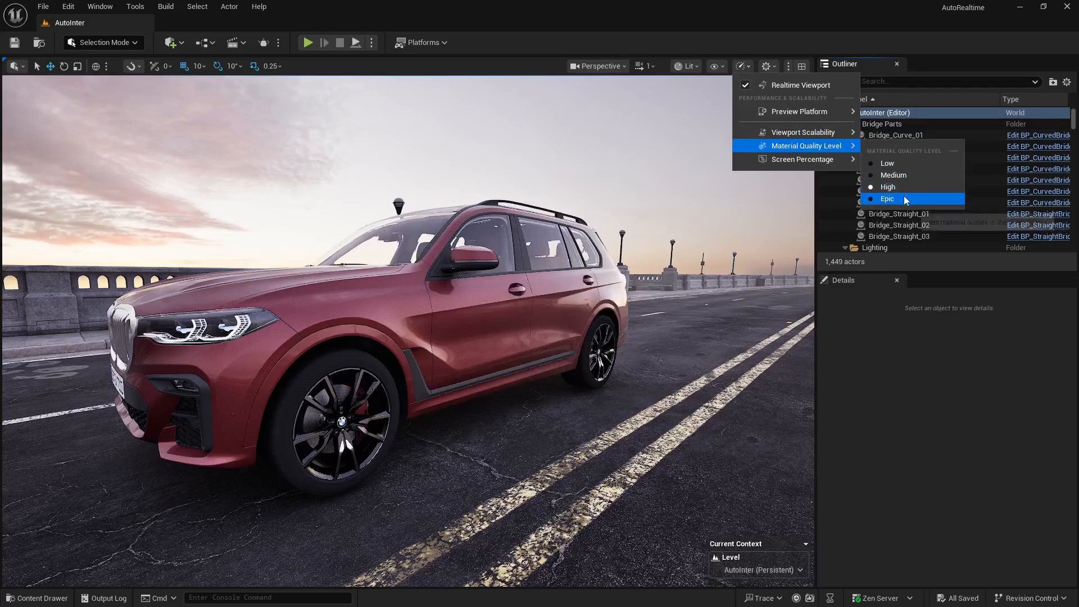
mouse_move(823, 133)
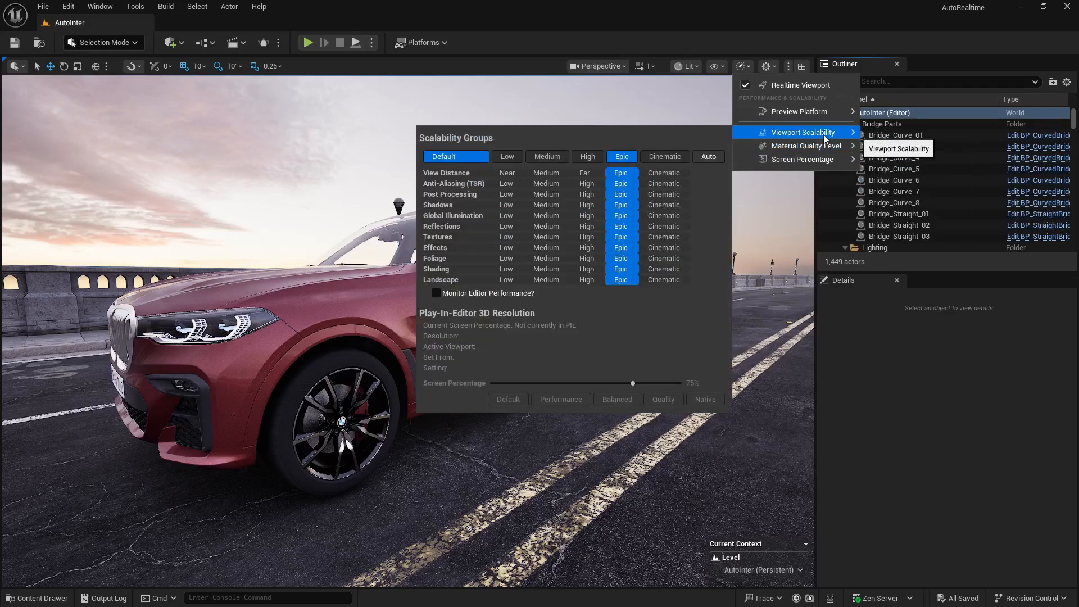
mouse_move(825, 160)
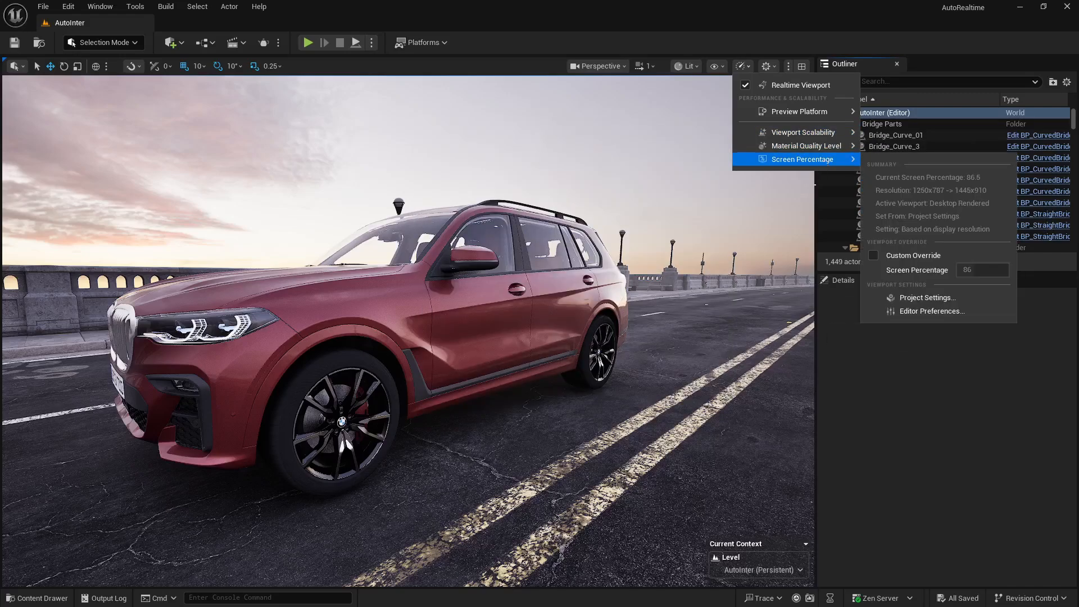
Switch to the FirstDay project and examine the Screen Percentage settings in its viewport options
key(super)
mouse_move(727, 594)
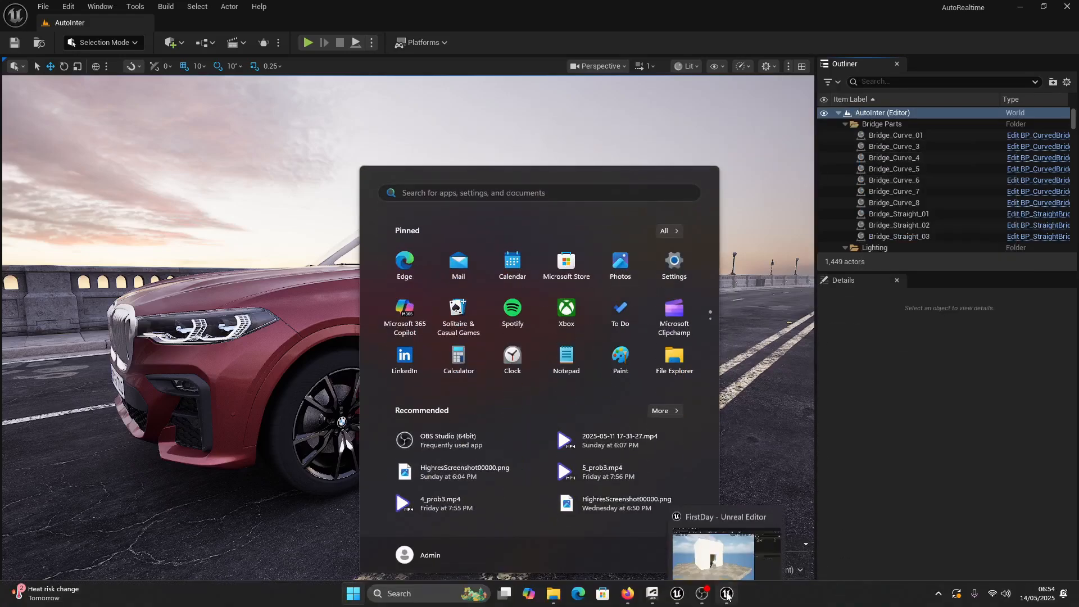
click(724, 553)
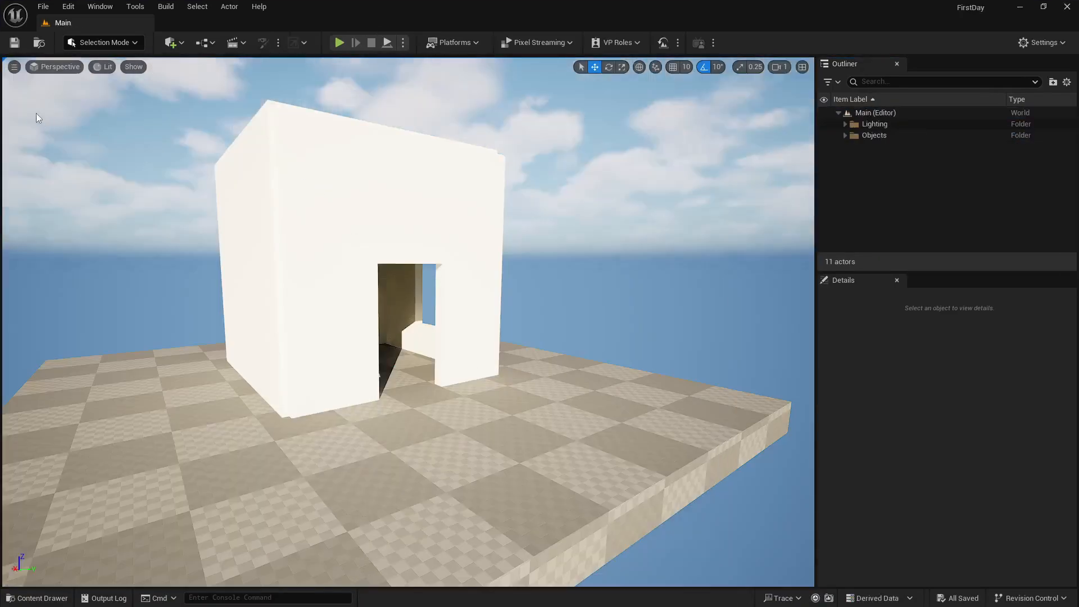
click(14, 66)
mouse_move(66, 219)
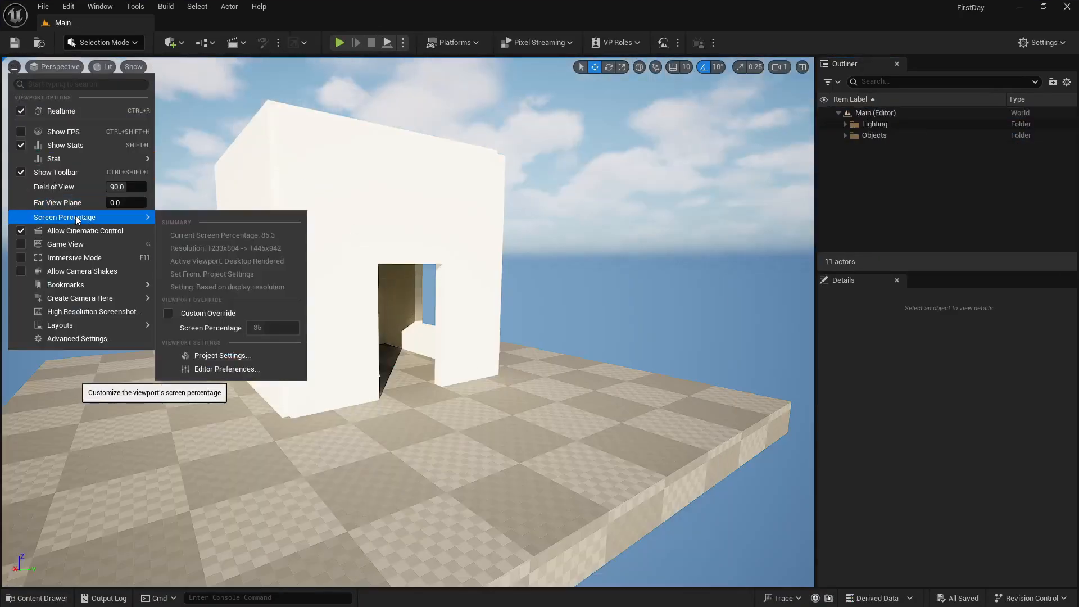
Enable the custom override for the FirstDay viewport's screen percentage and set it to 140
click(168, 313)
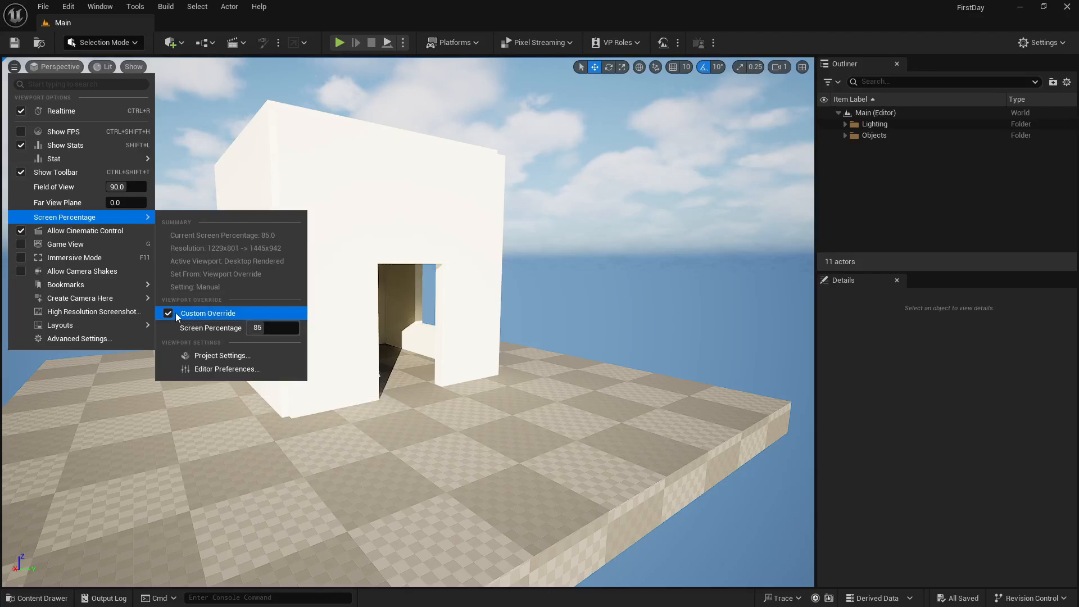
click(259, 327)
text(14)
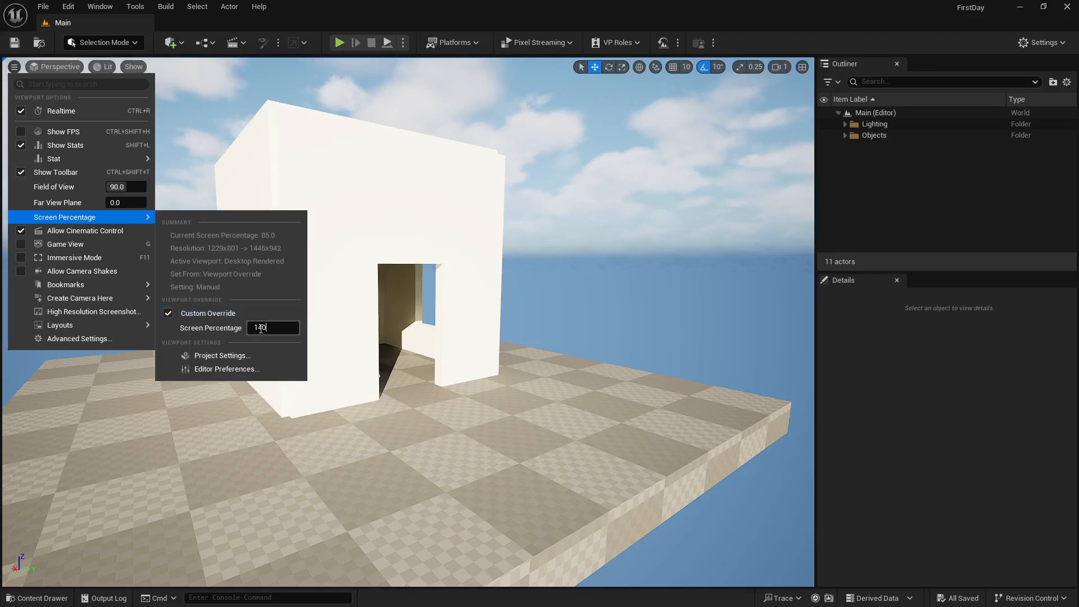
text(0)
key(Return)
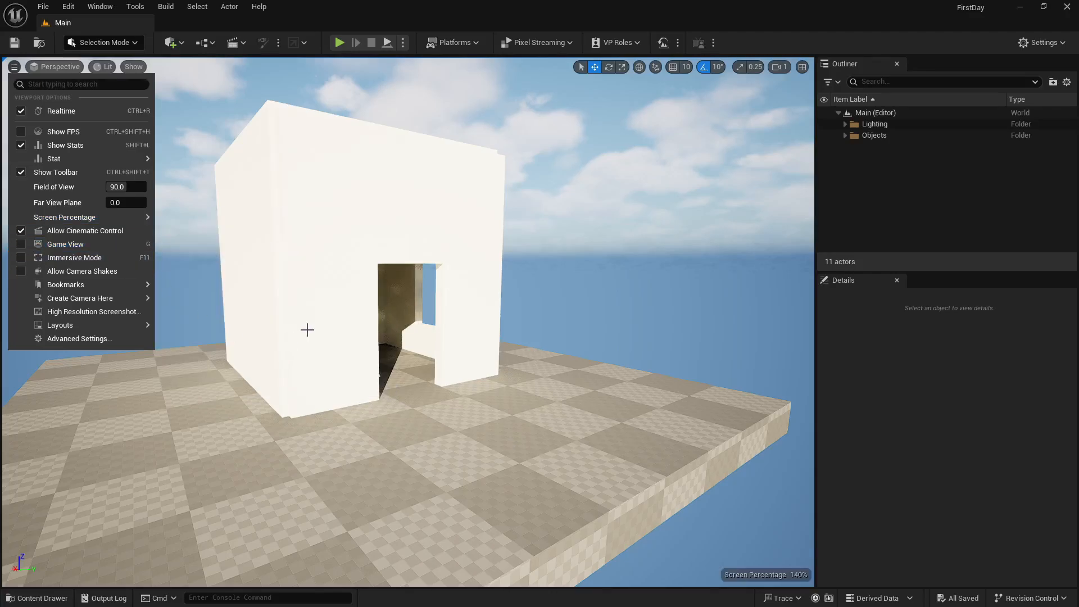
Switch to the AutoRealtime project and override its viewport's screen percentage with a custom value of 140
click(1020, 6)
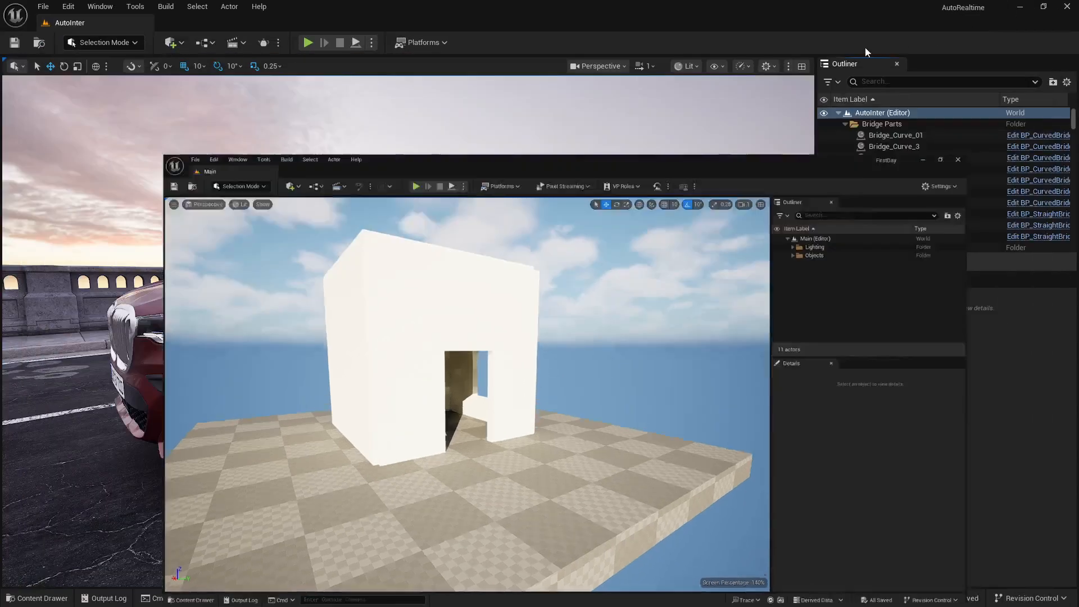
click(770, 66)
click(745, 66)
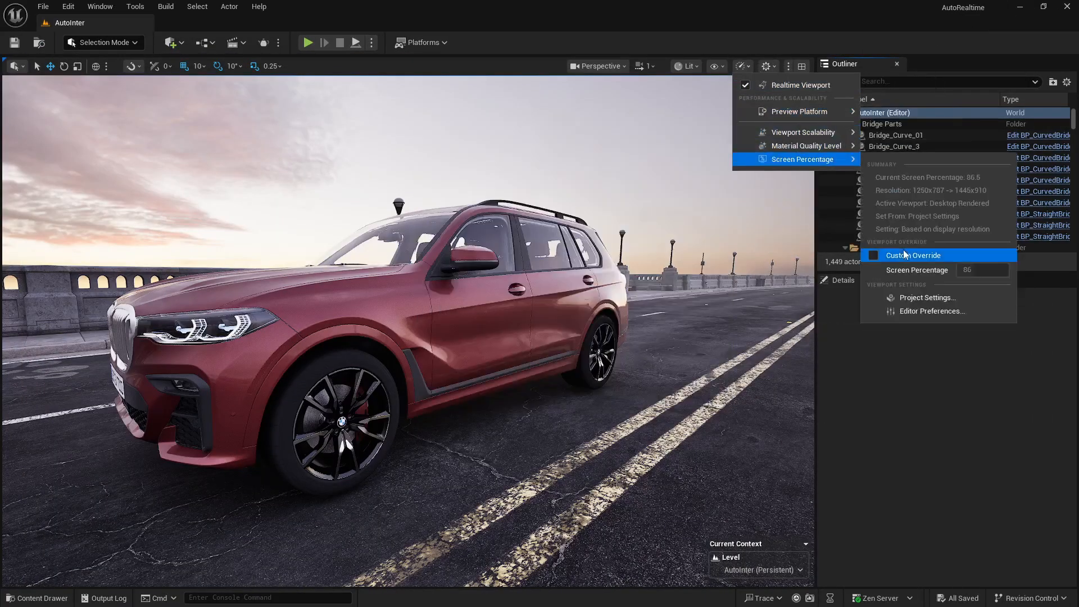
click(904, 254)
click(745, 66)
mouse_move(809, 160)
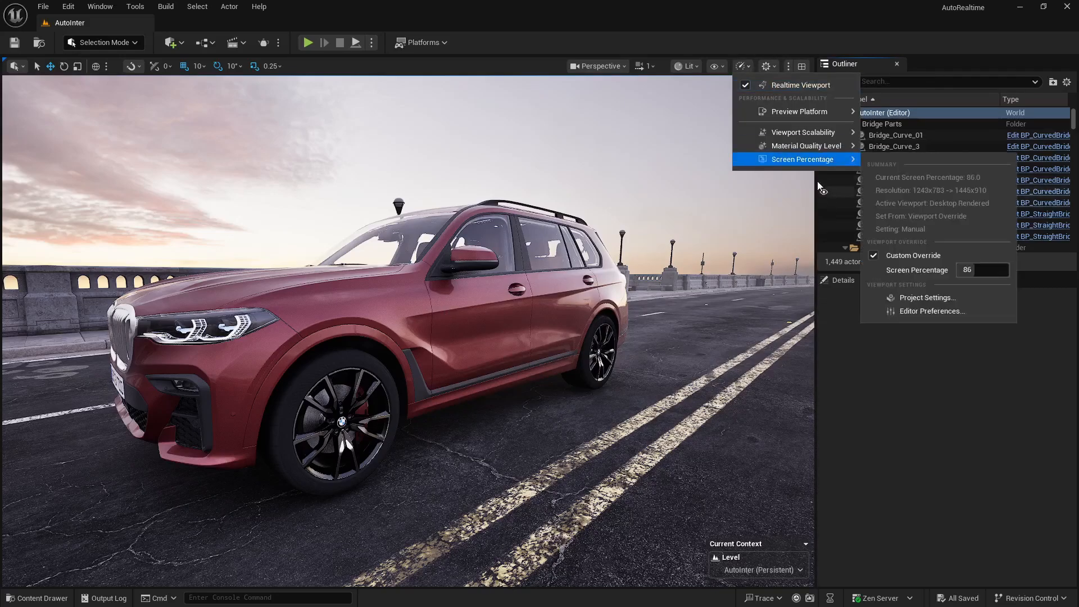
click(980, 271)
text(140)
key(Return)
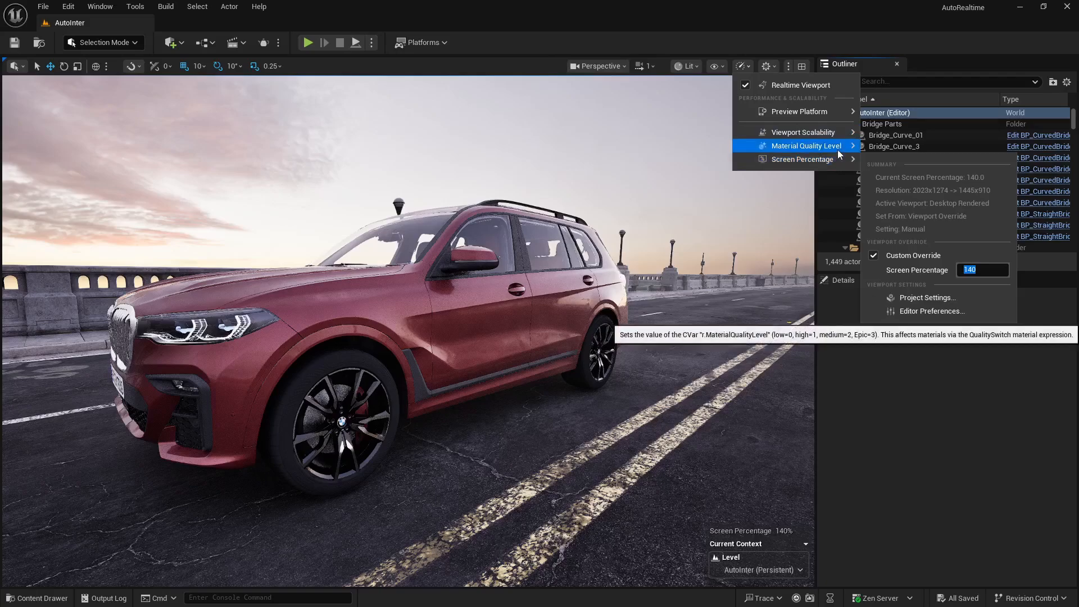
Review the AutoInter viewport's Material Quality Level and Screen Percentage options, along with its viewport-related control settings
mouse_move(839, 152)
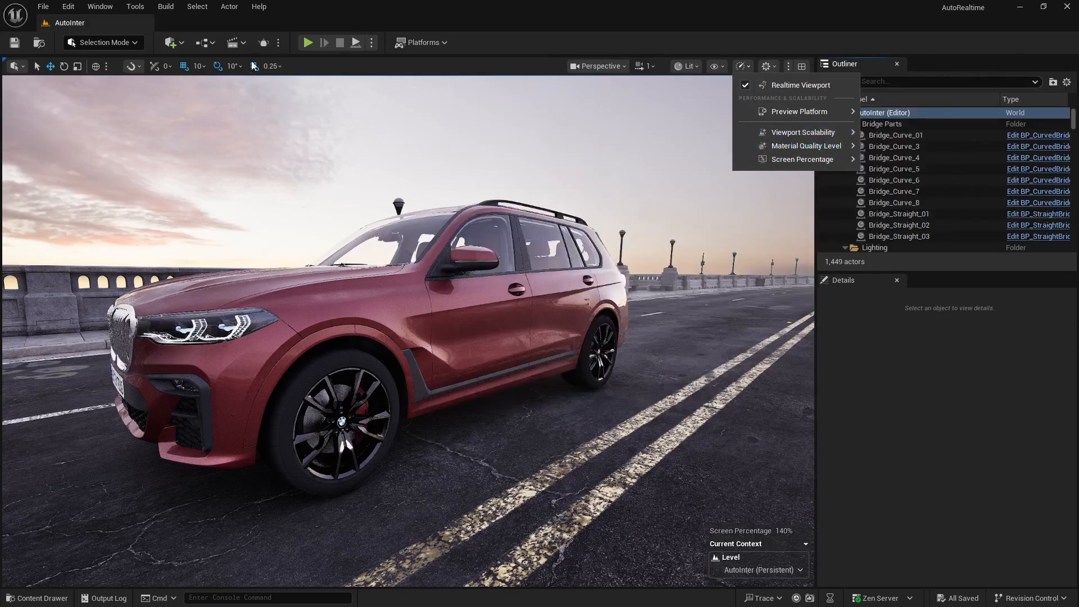
click(747, 66)
click(747, 65)
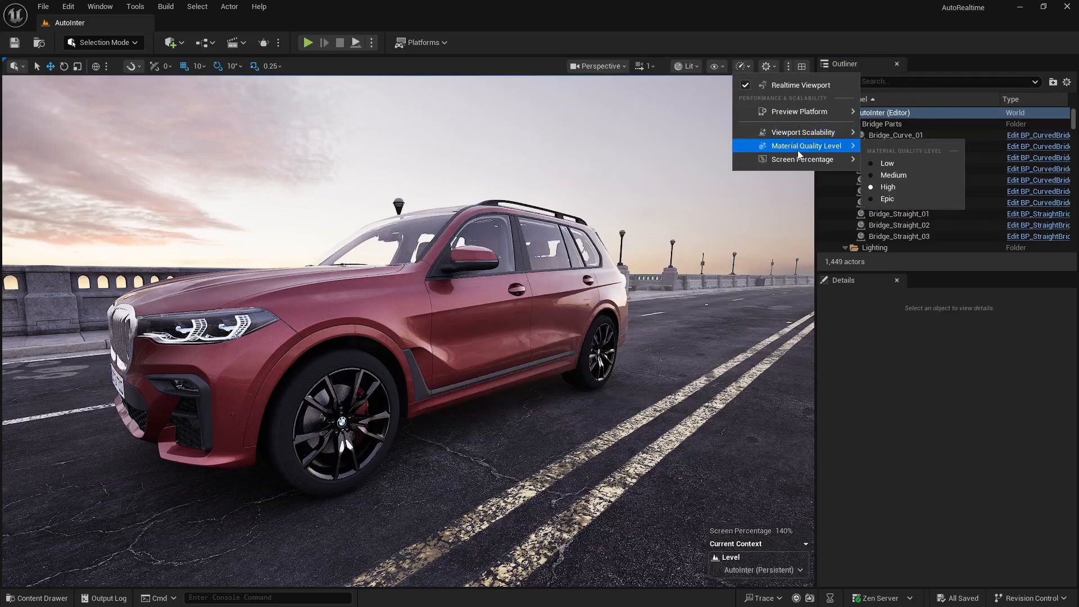
mouse_move(797, 161)
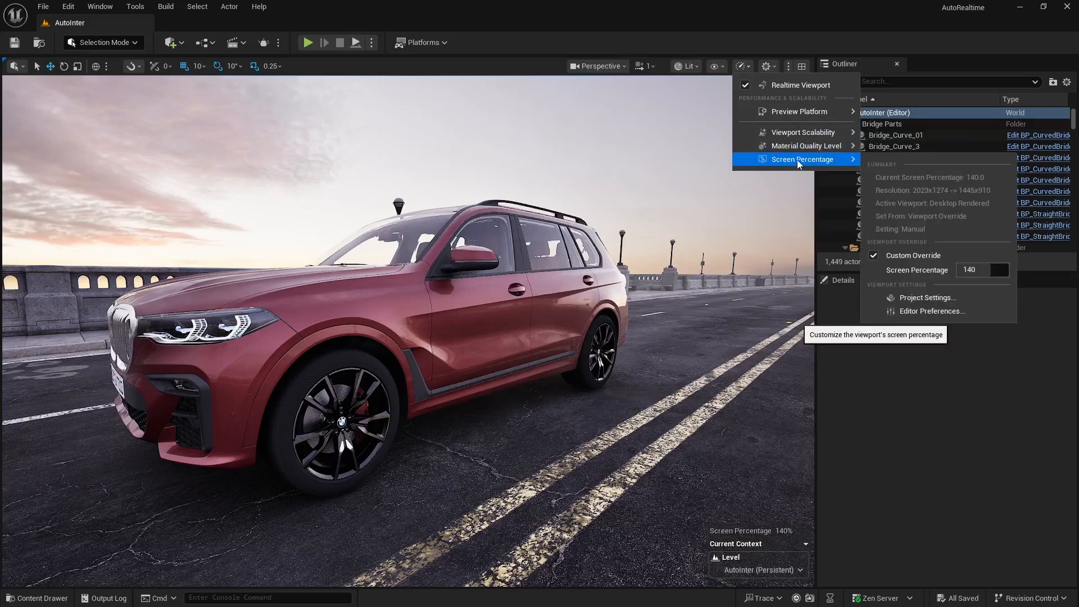
click(773, 67)
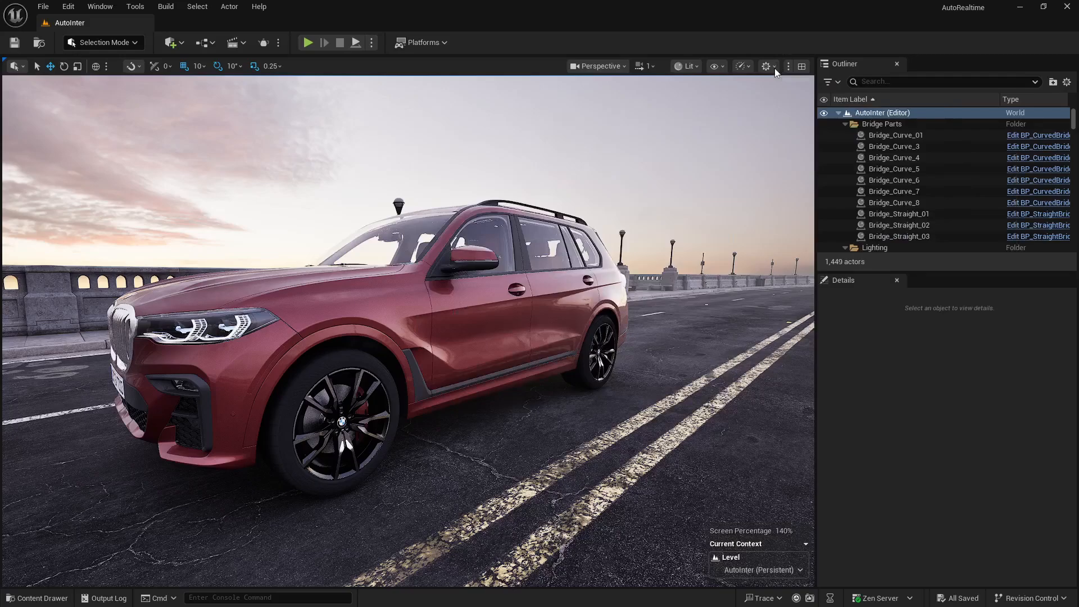
click(774, 68)
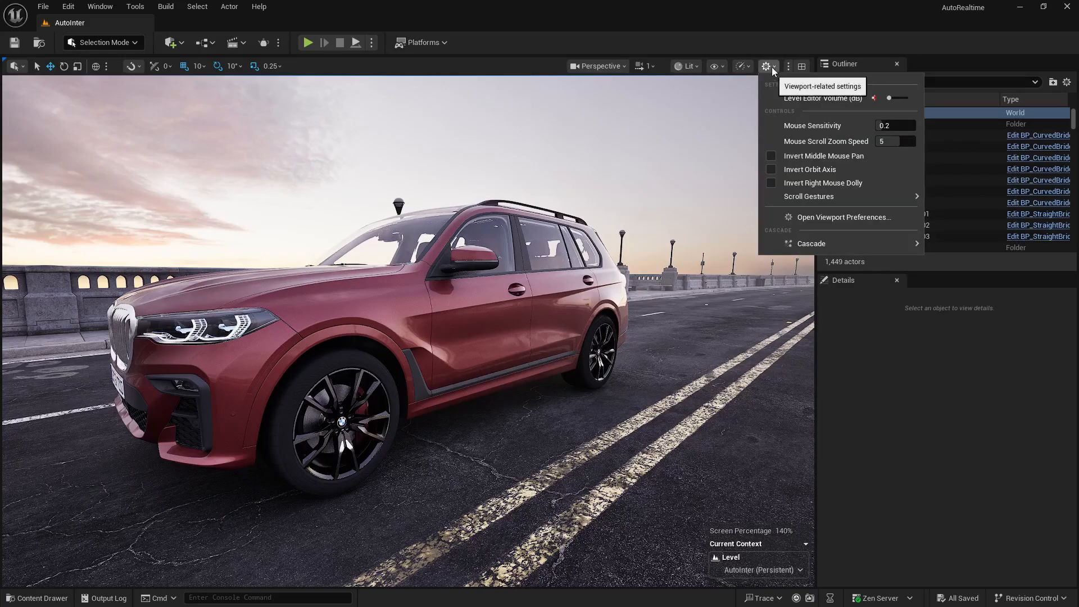
click(772, 67)
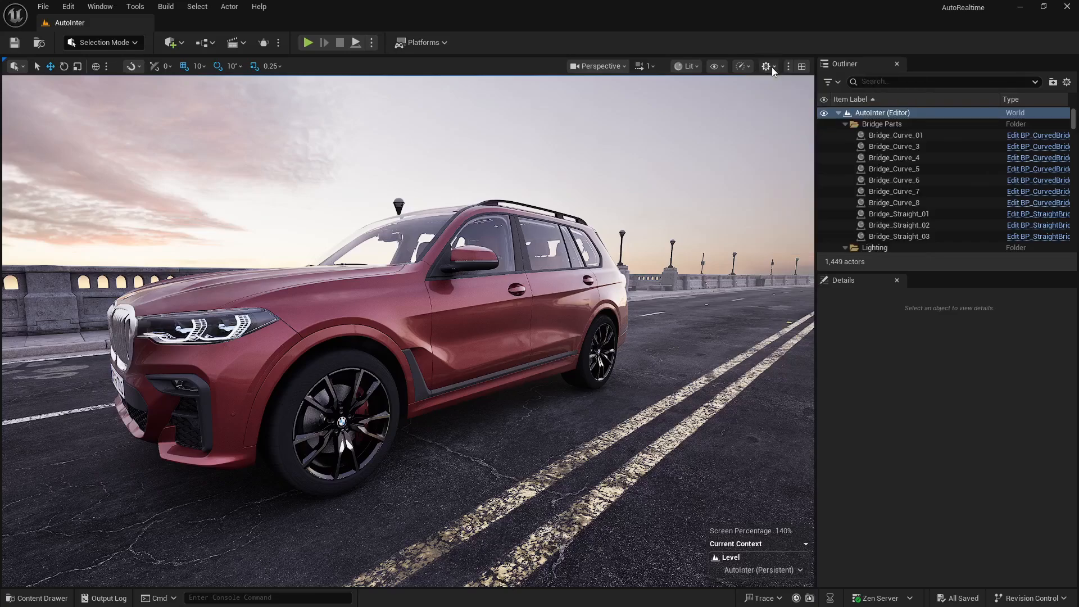
Split the AutoInter viewport into four panes and maximize the perspective view again
click(801, 67)
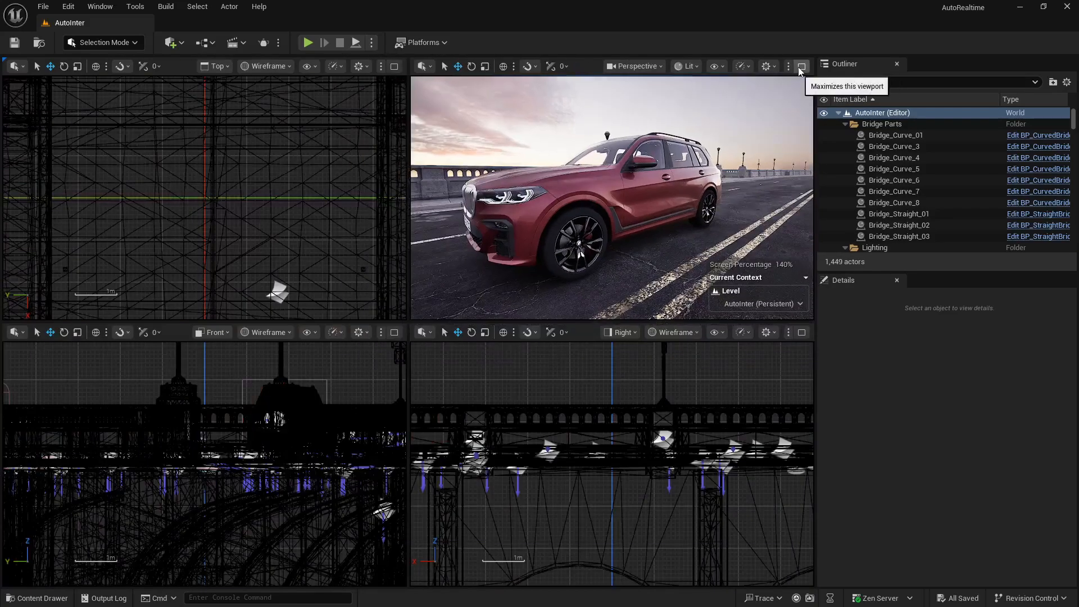
click(801, 67)
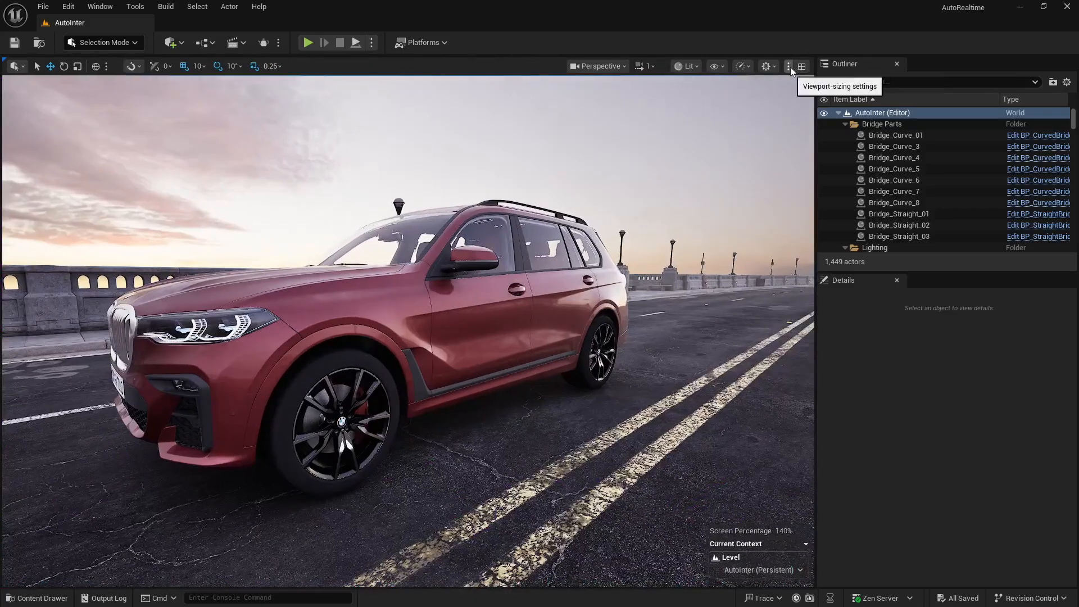
click(800, 67)
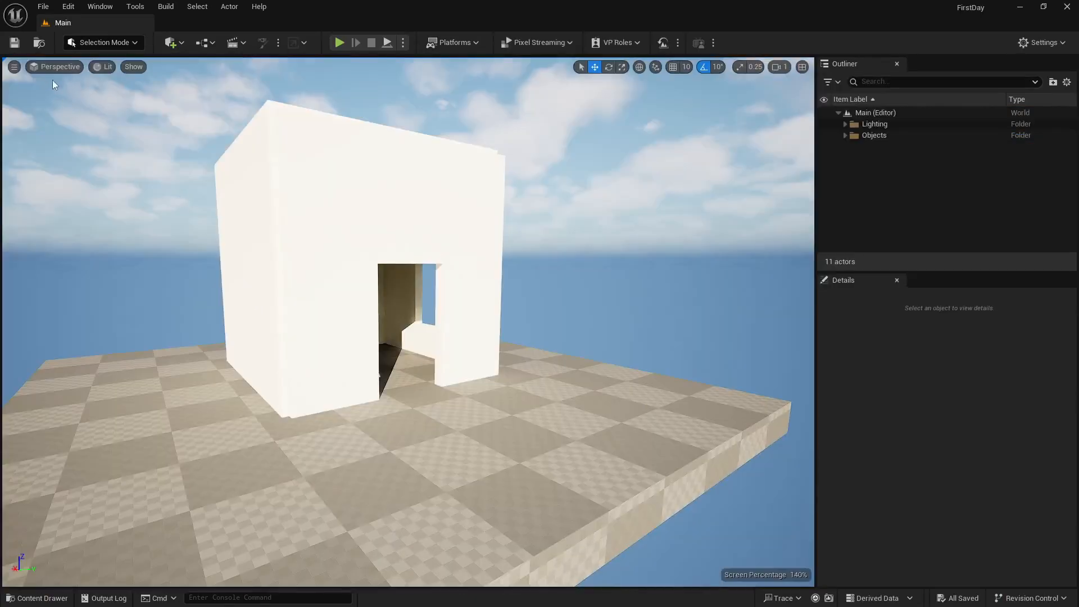
Examine the one- to four-pane viewport layouts offered in the FirstDay project
click(12, 68)
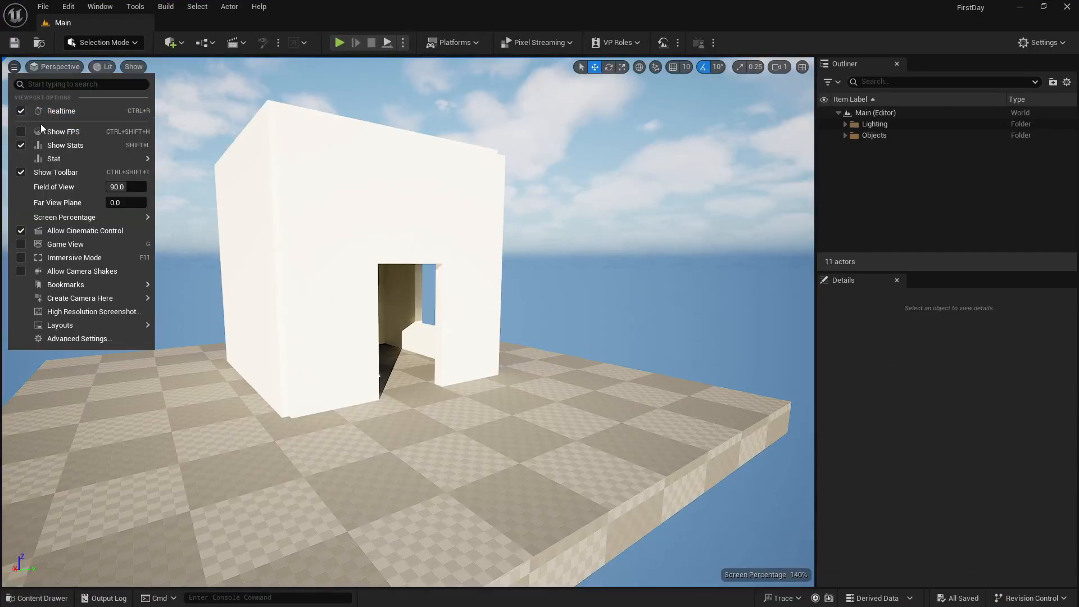
mouse_move(126, 325)
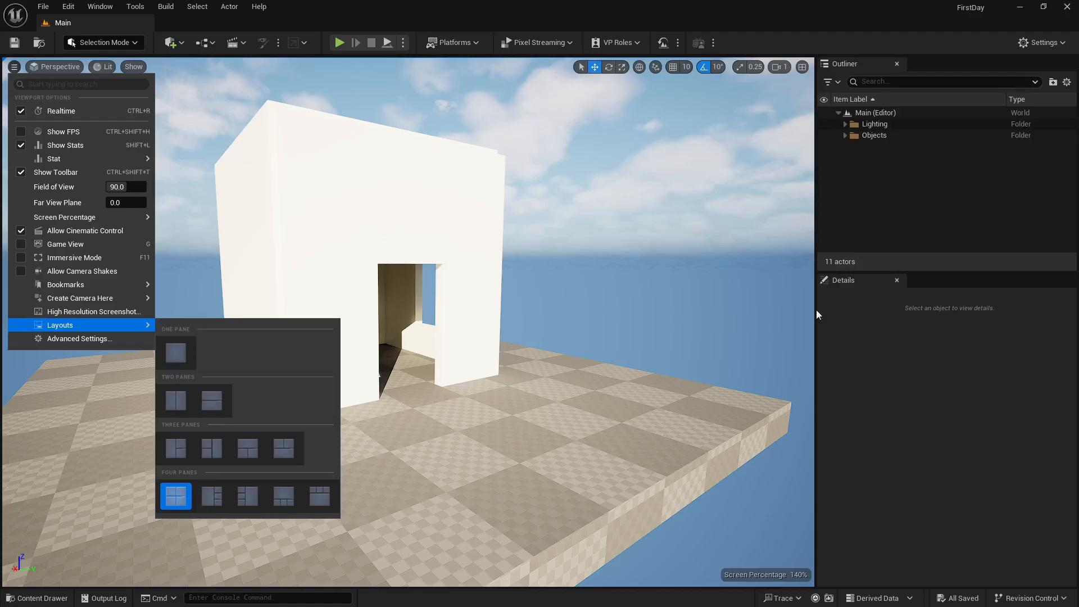
click(721, 318)
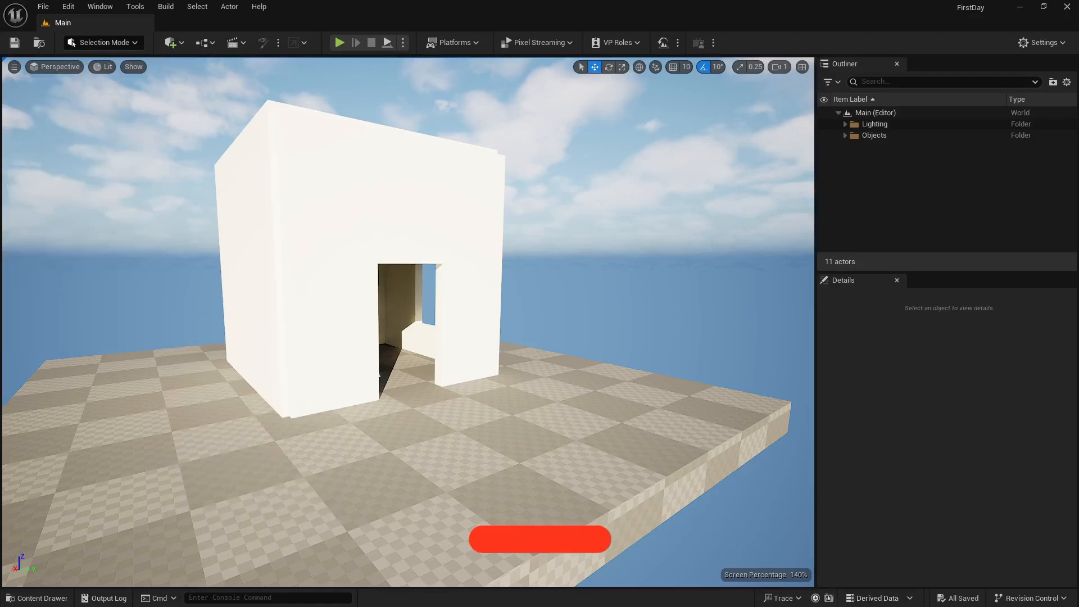
Switch back to the AutoRealtime project and try a Quick Render of the current sequence
key(super)
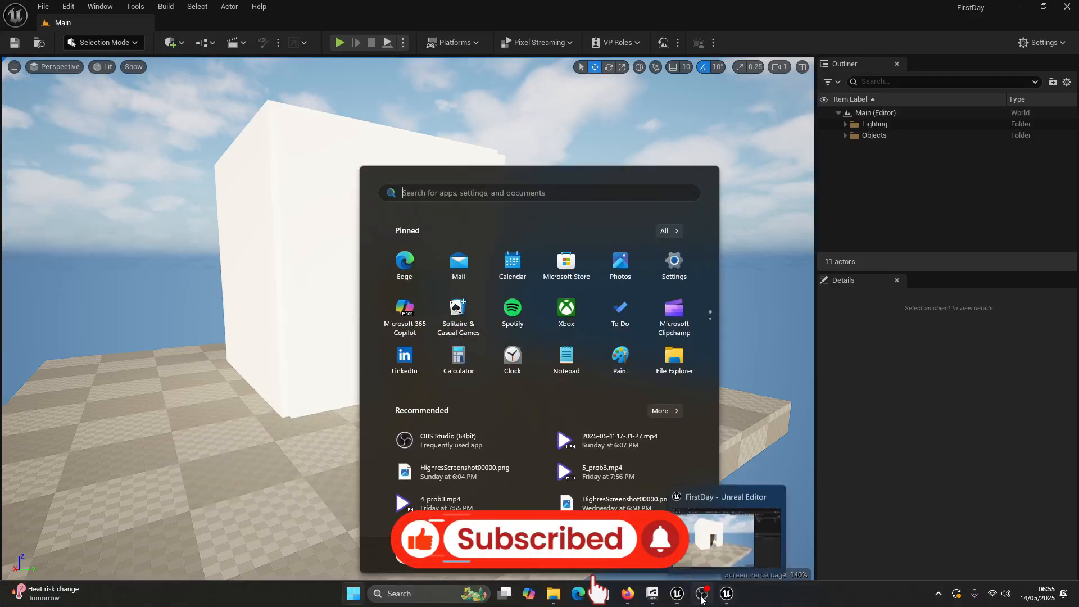
click(671, 598)
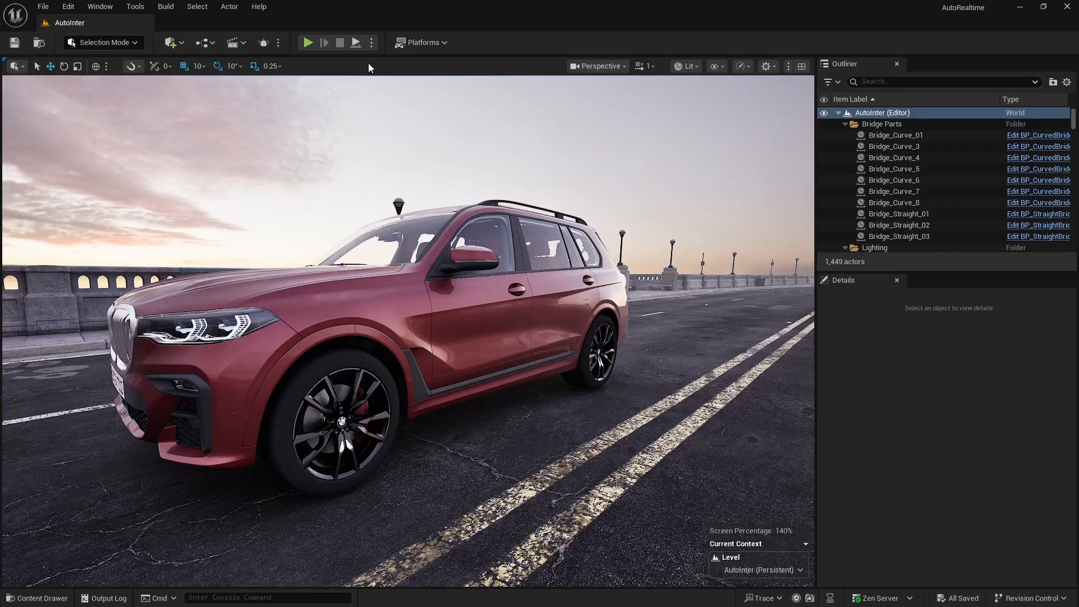
click(267, 41)
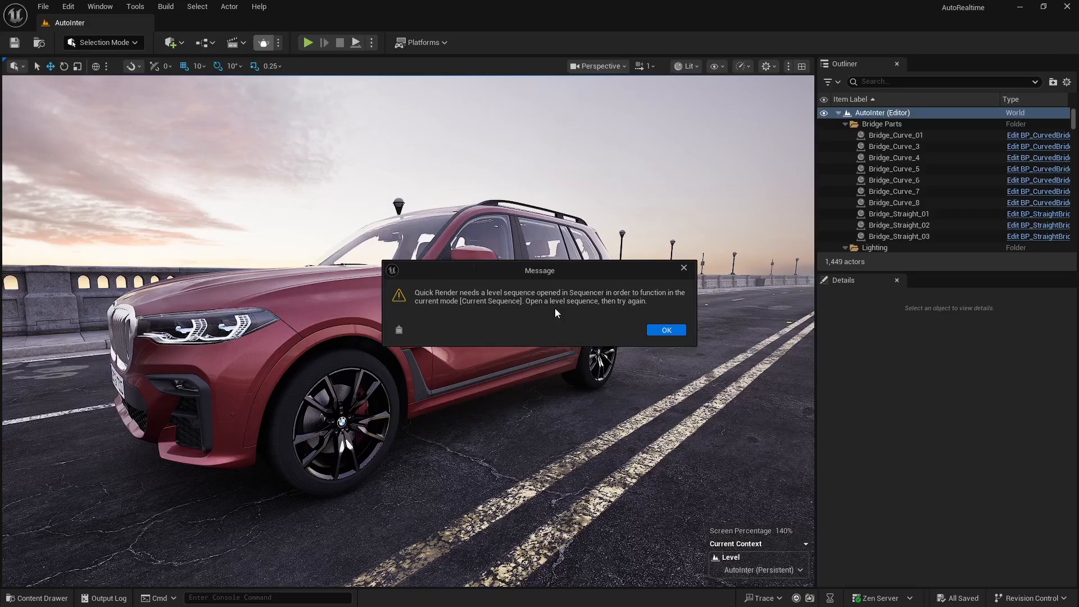
click(665, 330)
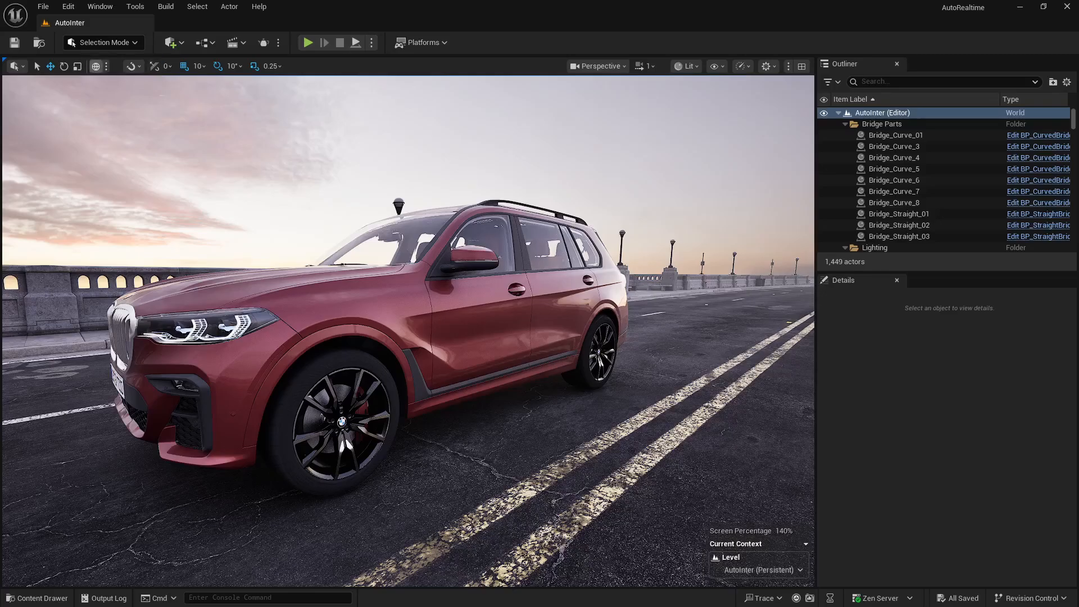
Query the console variable r.RayTracing.Translucency by entering it with a question mark
right_drag(647, 248, 579, 281)
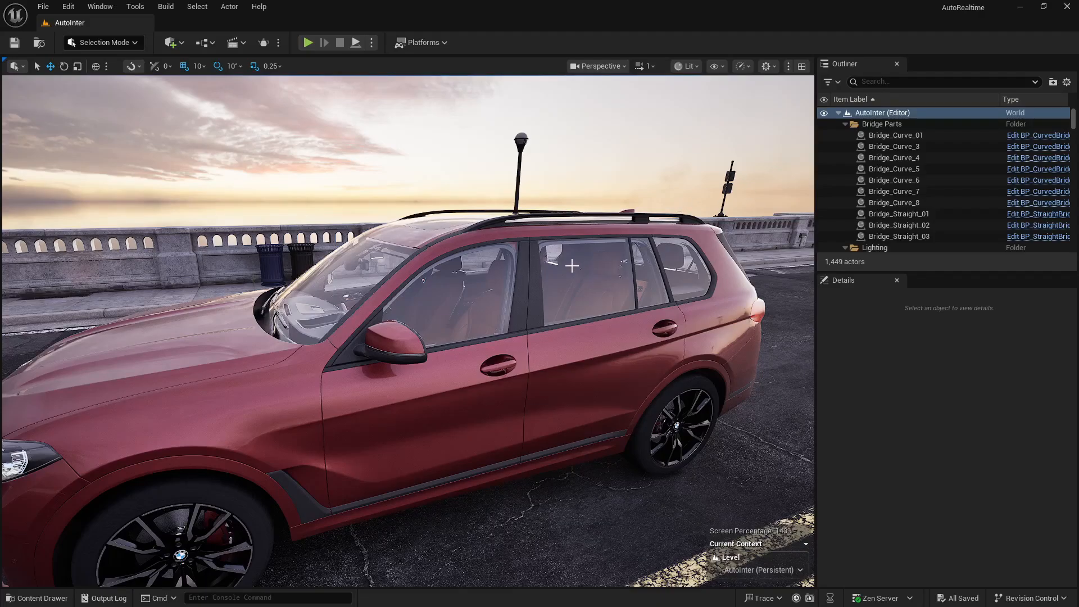
right_drag(500, 309, 374, 297)
key(a)
key(w)
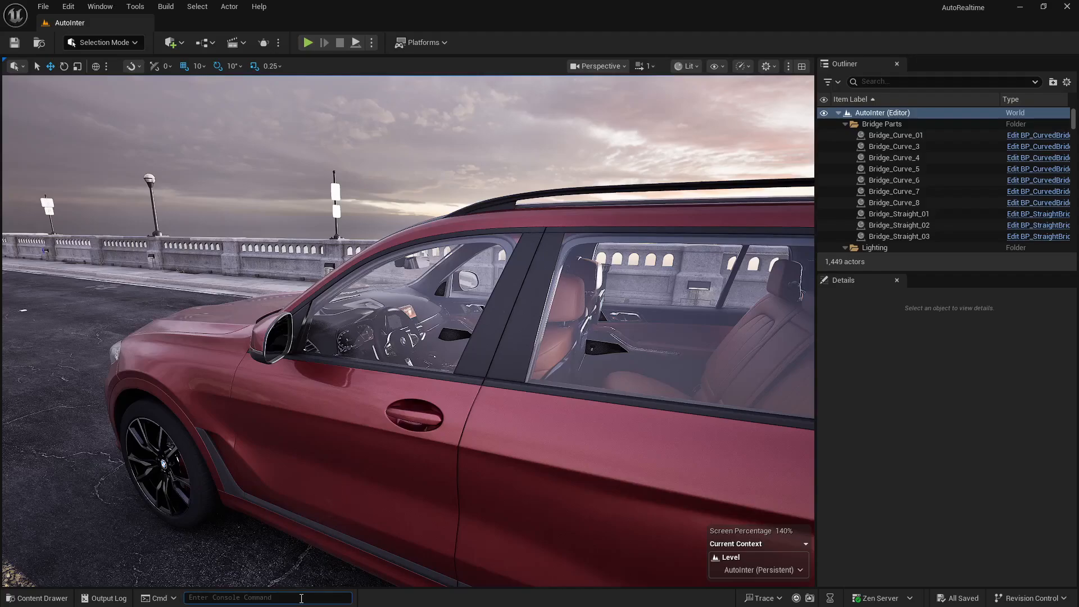
text(r.ra)
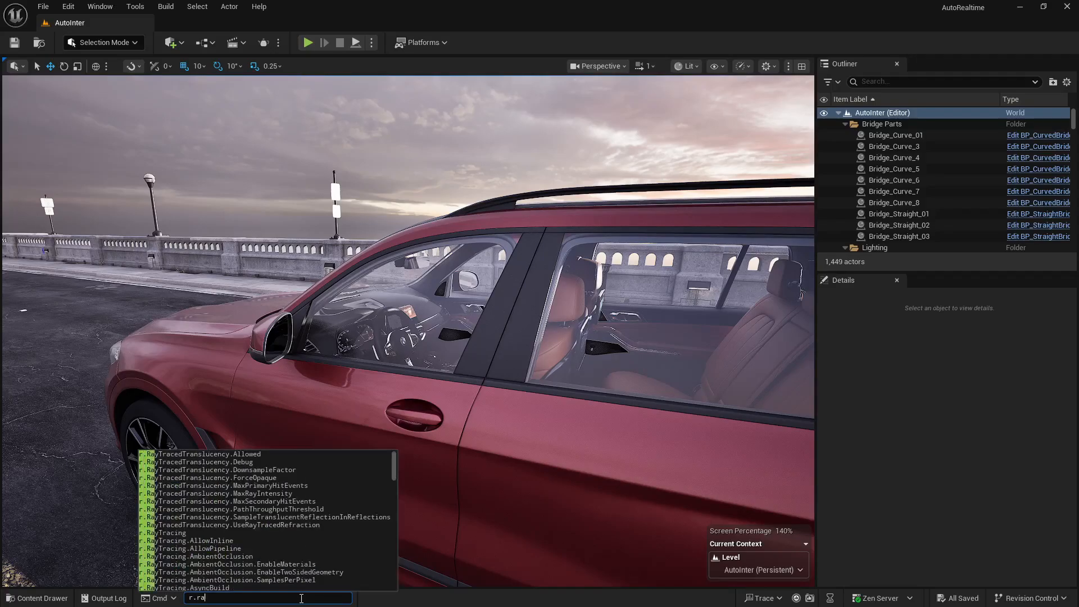
text(ytracing)
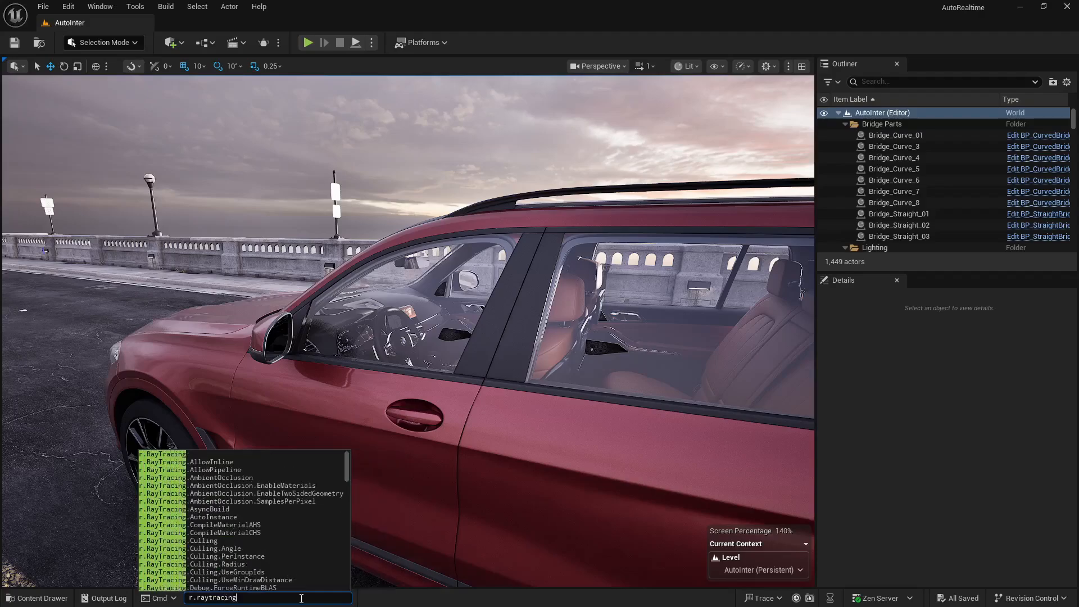
text(.tr)
key(BackSpace)
key(BackSpace)
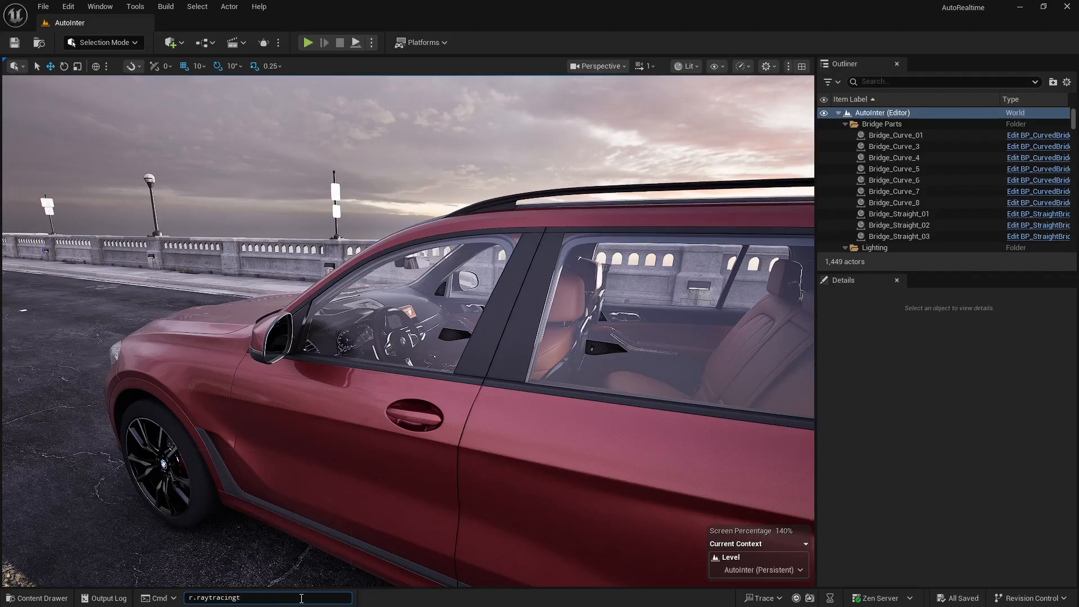
text(.tran)
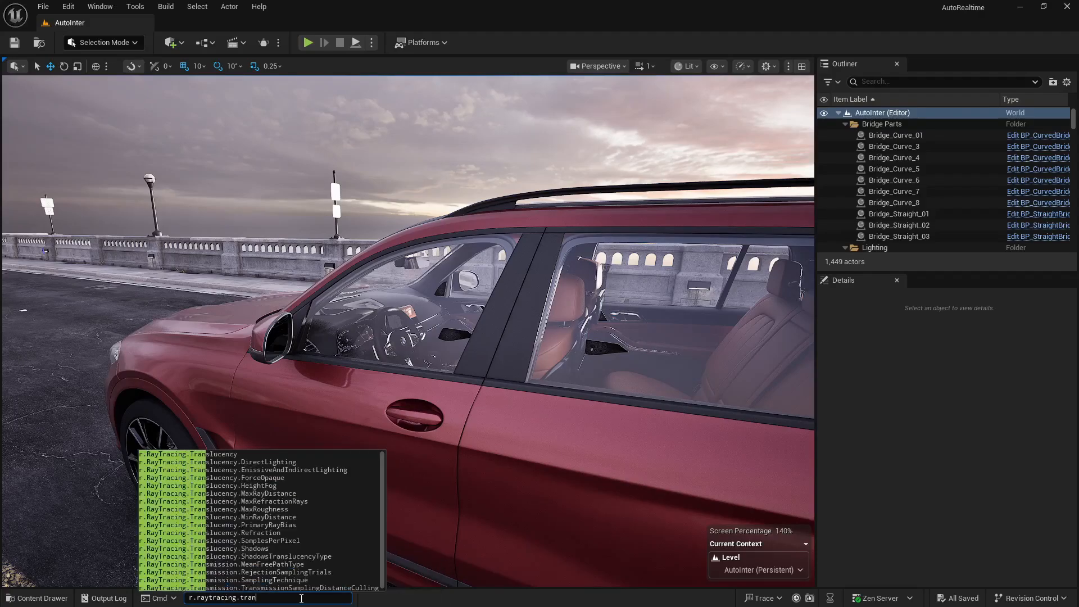
key(Tab)
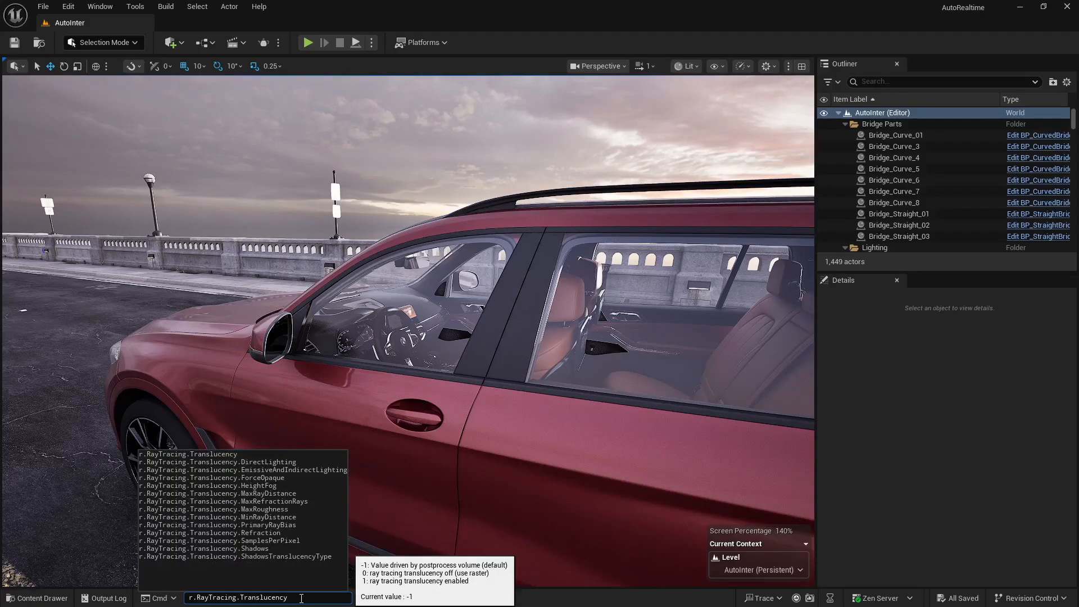
text(1)
key(Return)
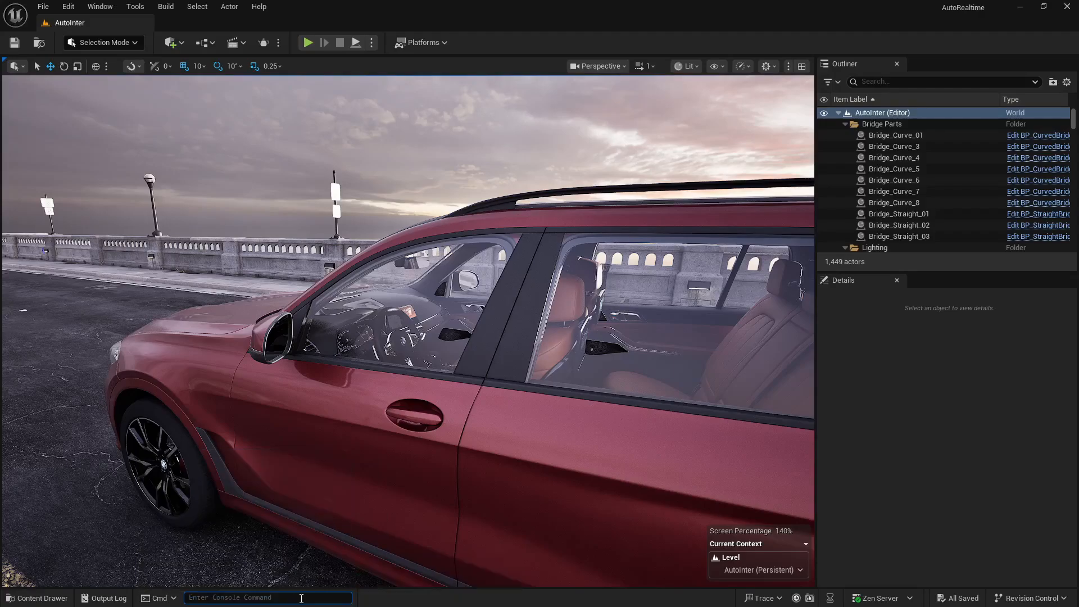
Read the help output for r.RayTracing.Translucency in the Output Log and close the log again
click(158, 599)
click(156, 599)
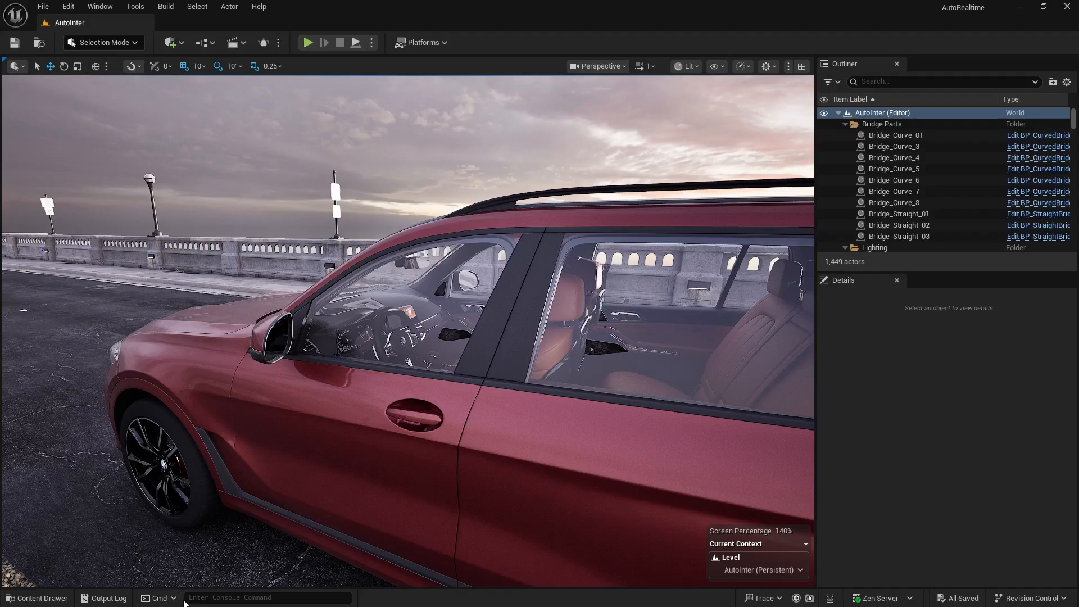
click(105, 598)
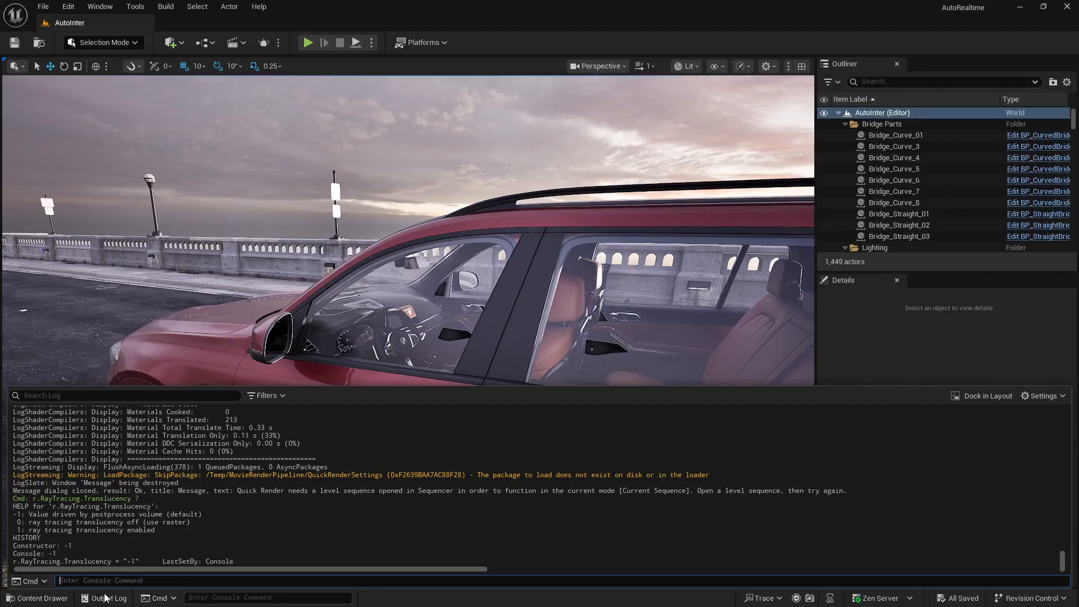
click(120, 603)
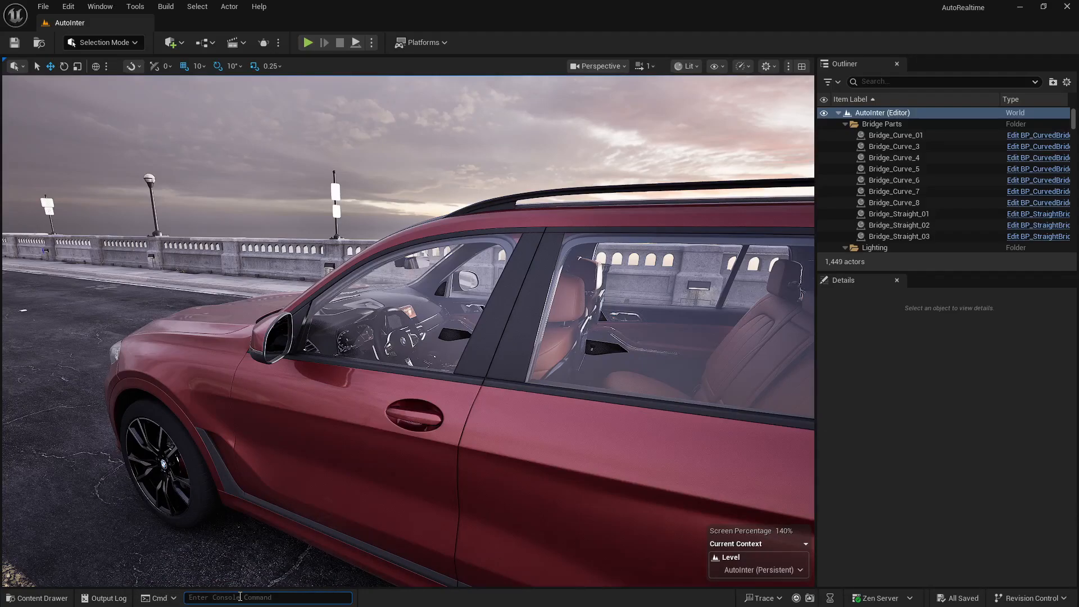
Set the console variable r.RayTracing.Translucency to 1
click(240, 597)
text(r.)
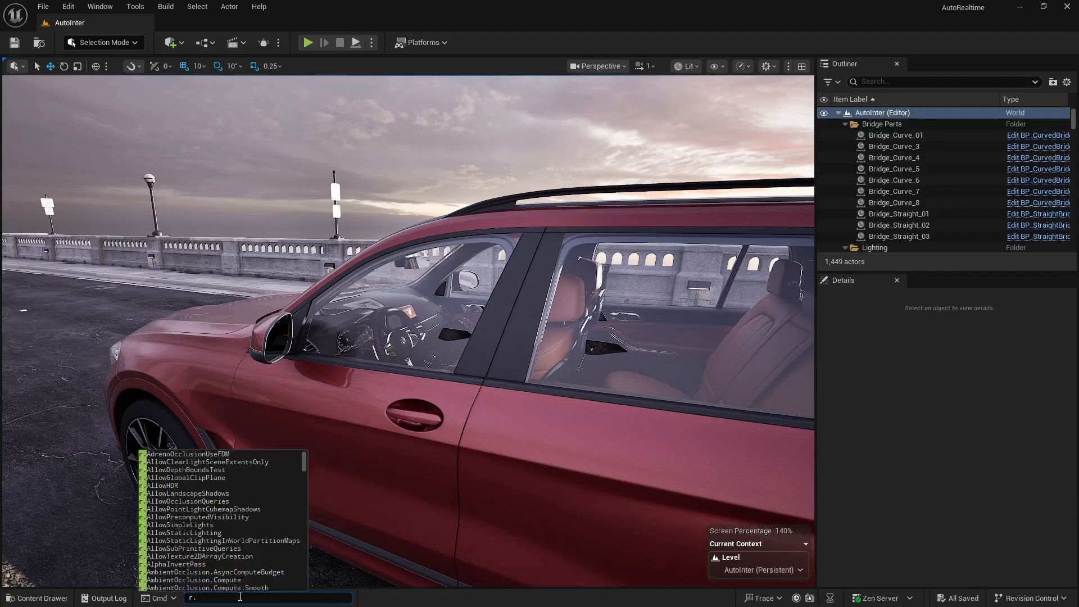
text(raytraci)
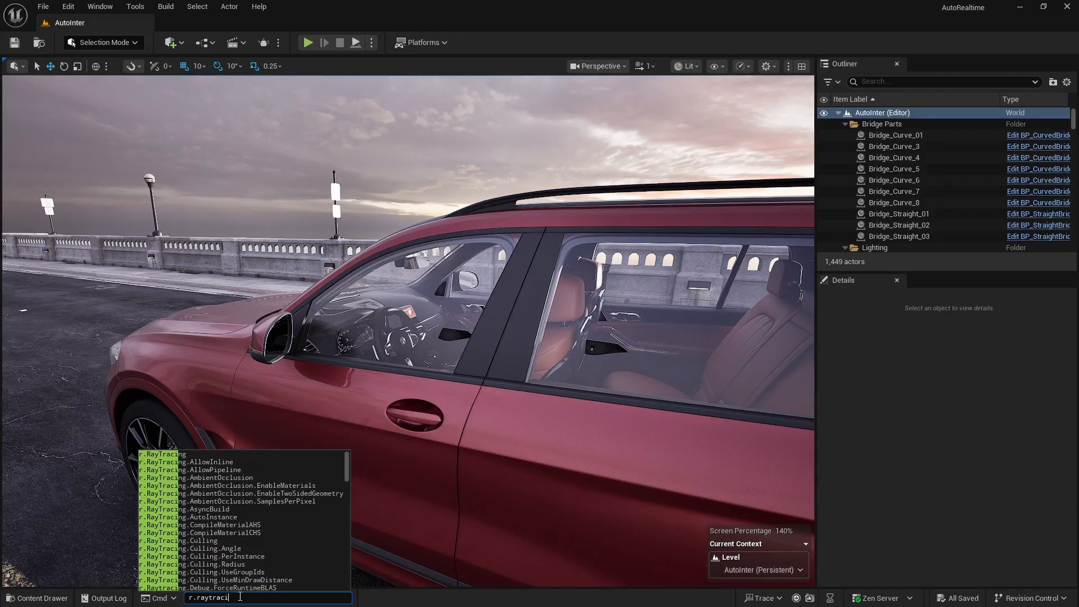
text(ng.tran)
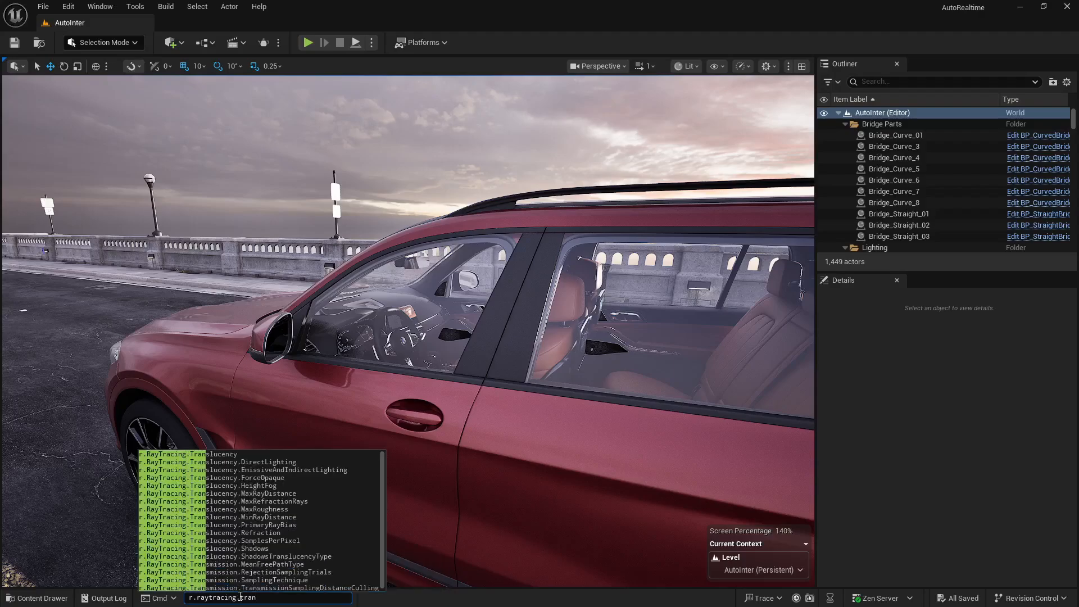
key(Tab)
text(1)
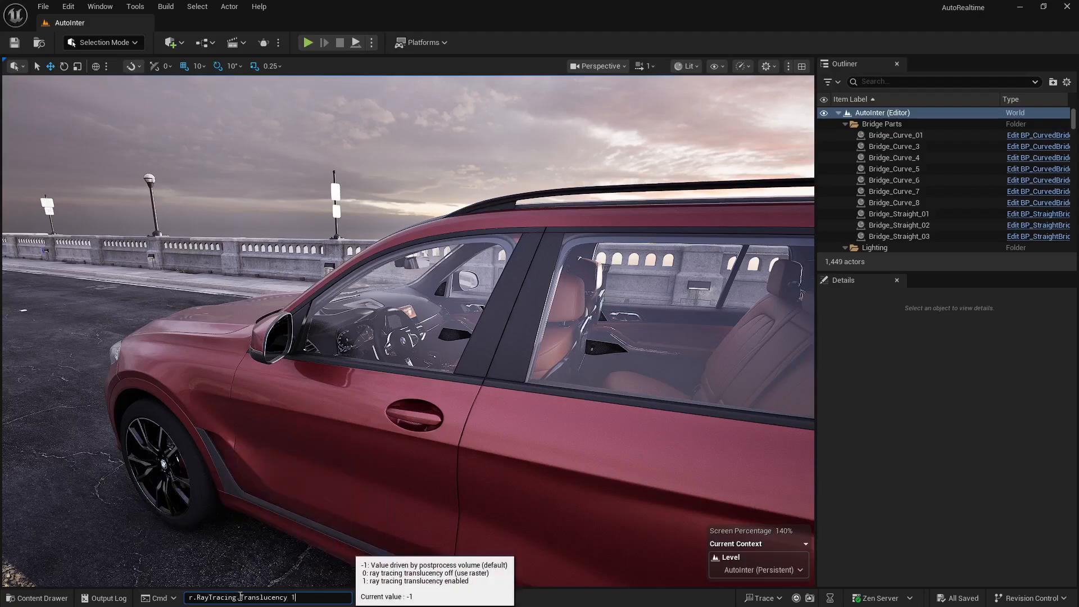
key(Return)
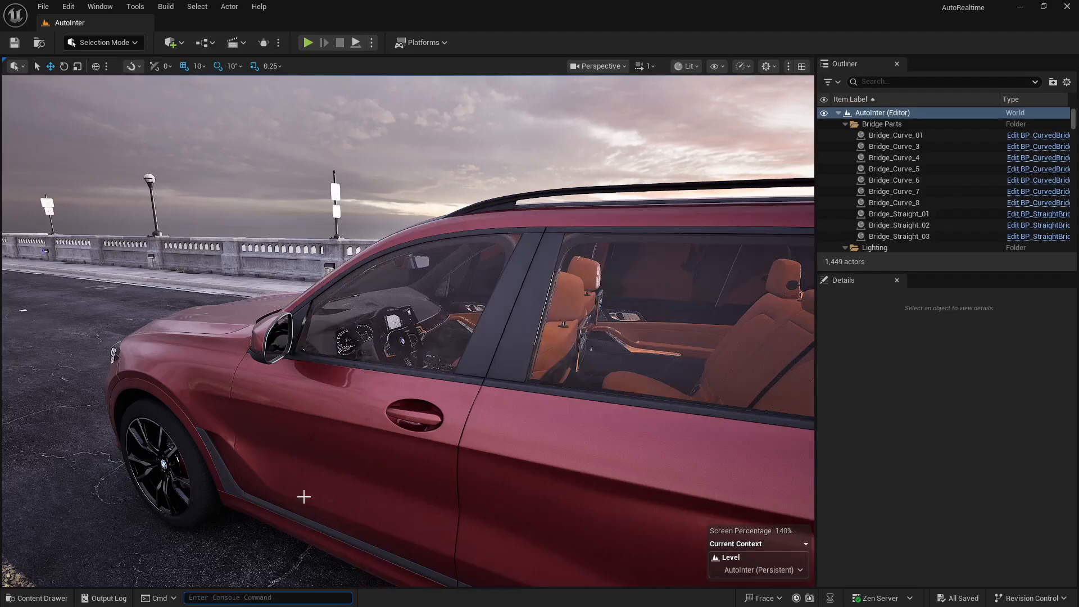
Reuse the earlier console command that sets r.RayTracing.Translucency to -1 to compare the car's glass
right_drag(429, 408, 225, 493)
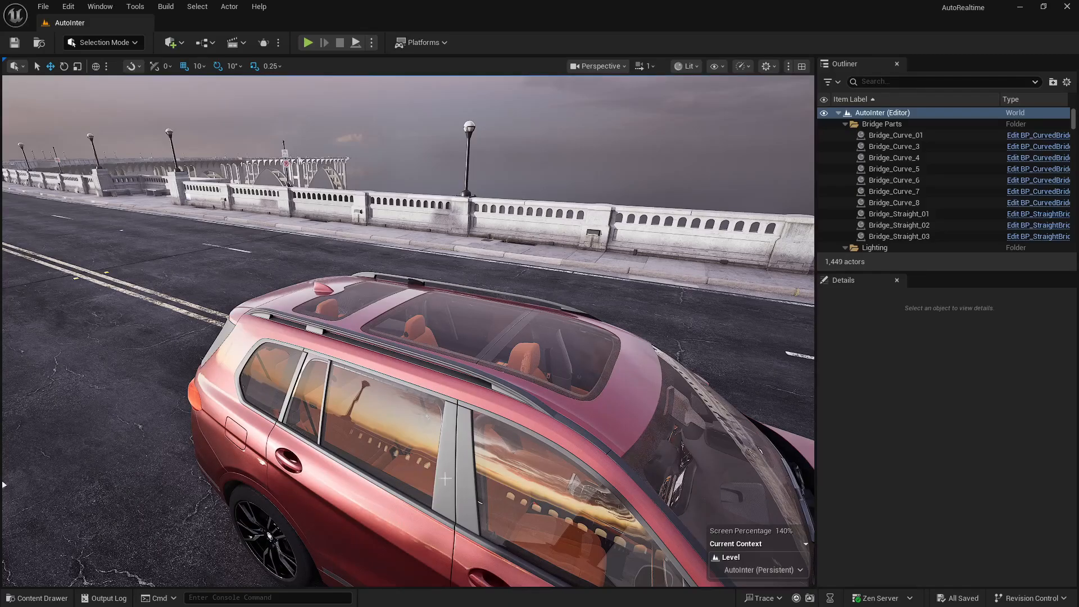
right_drag(445, 478, 182, 445)
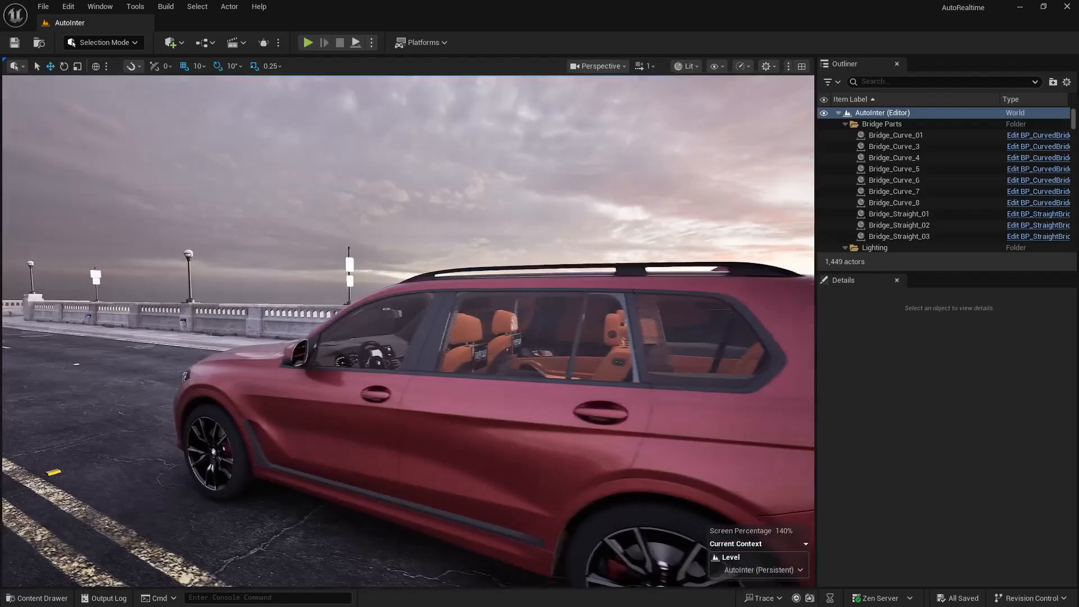
right_drag(367, 495, 367, 495)
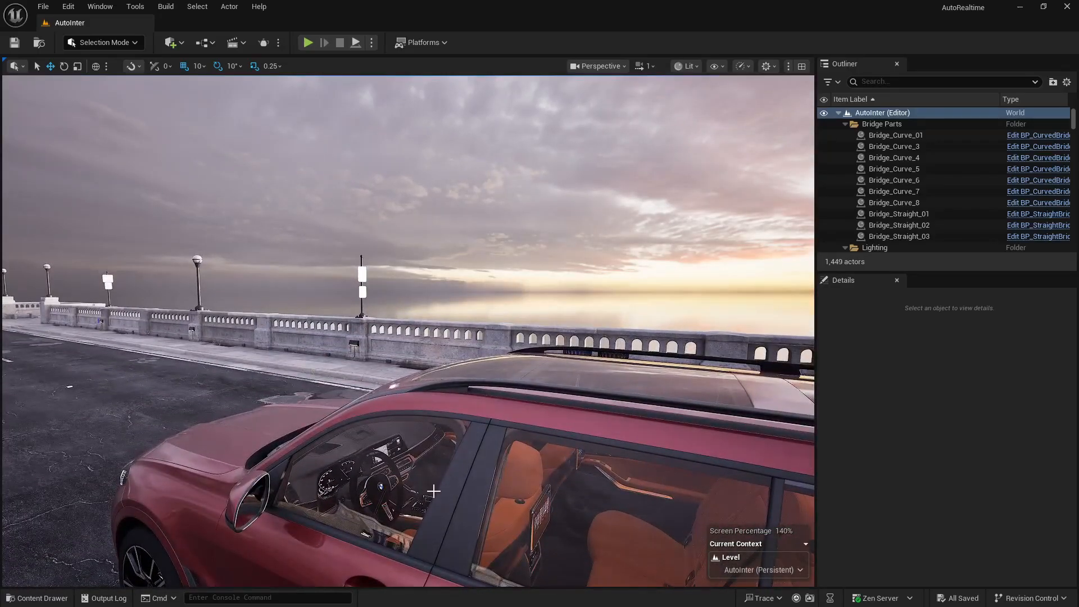
right_drag(433, 491, 431, 497)
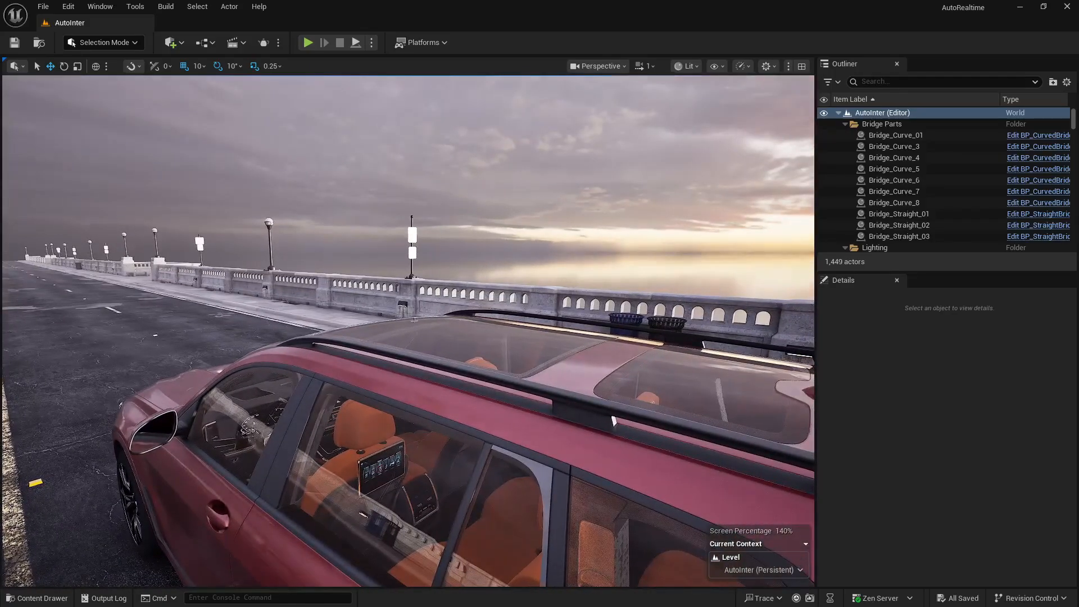
click(325, 596)
key(Up)
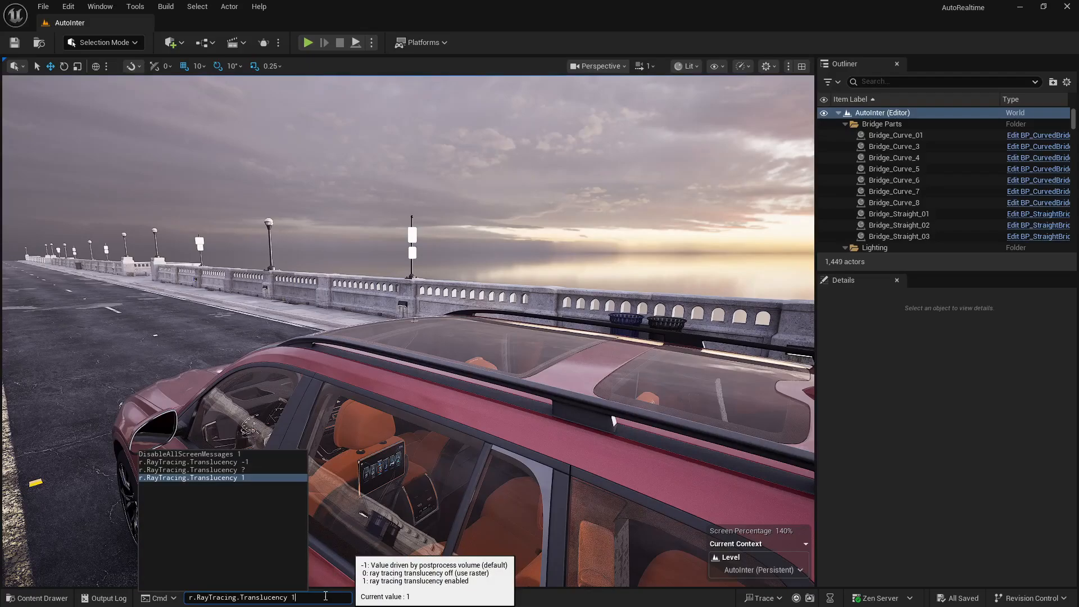
key(Up)
key(Up)
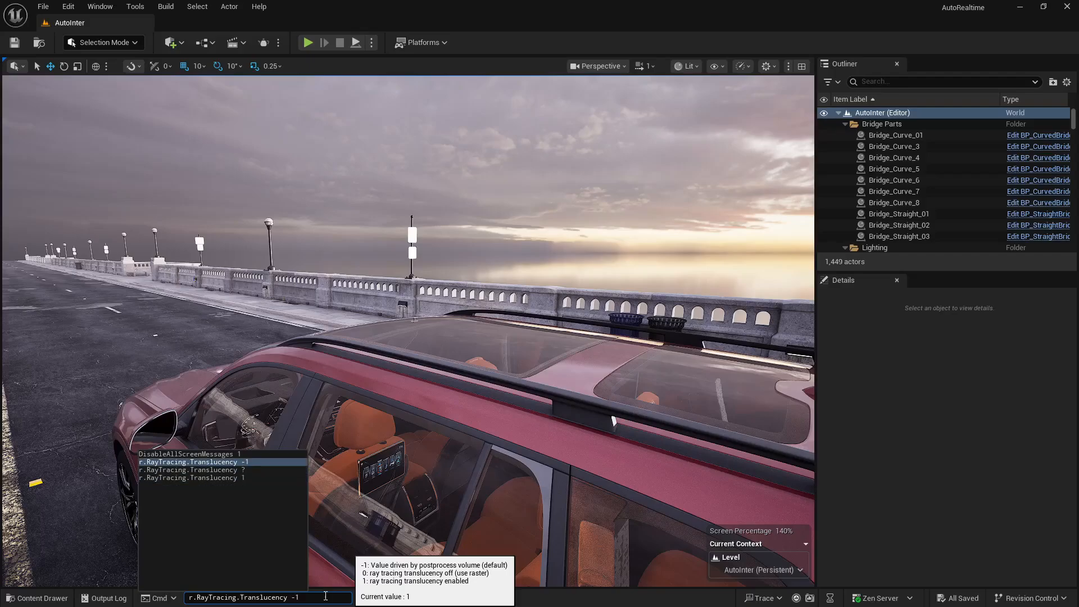
key(Return)
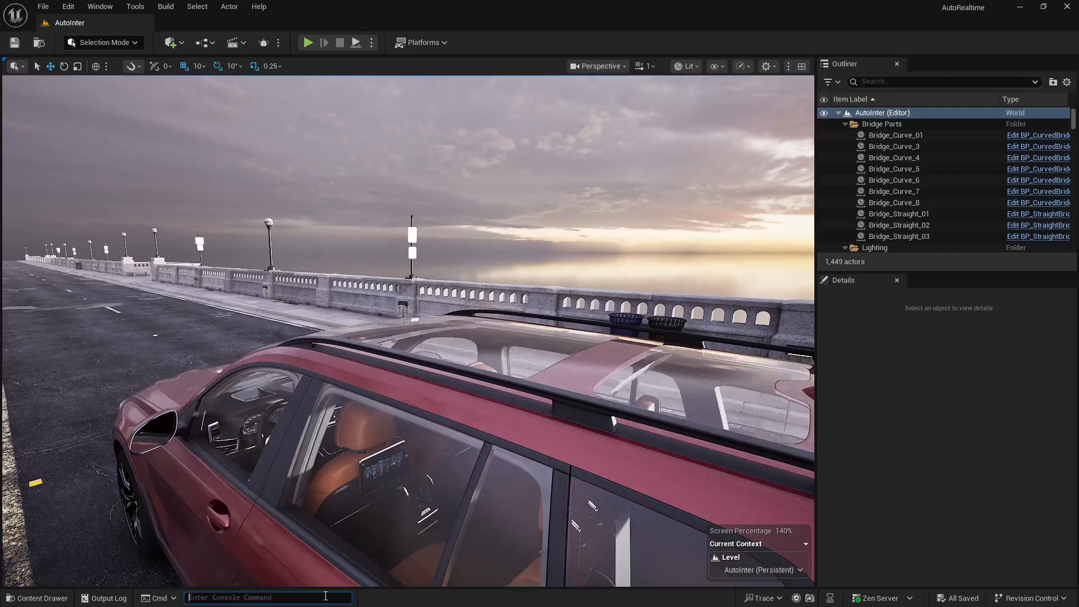
Edit the last console command to return r.RayTracing.Translucency to 1
key(Up)
key(BackSpace)
key(BackSpace)
text(1)
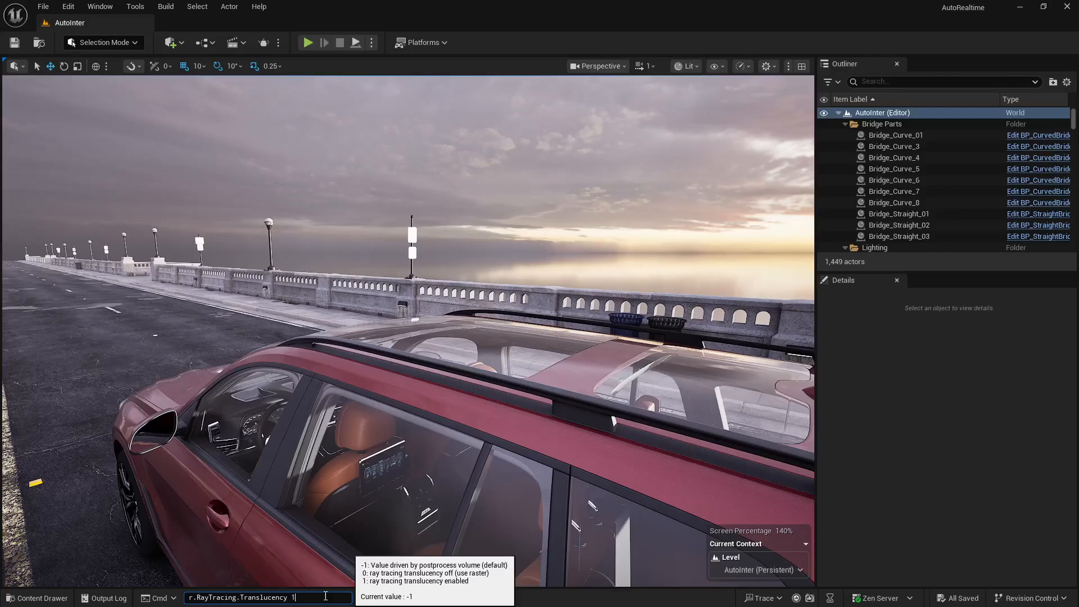
key(Return)
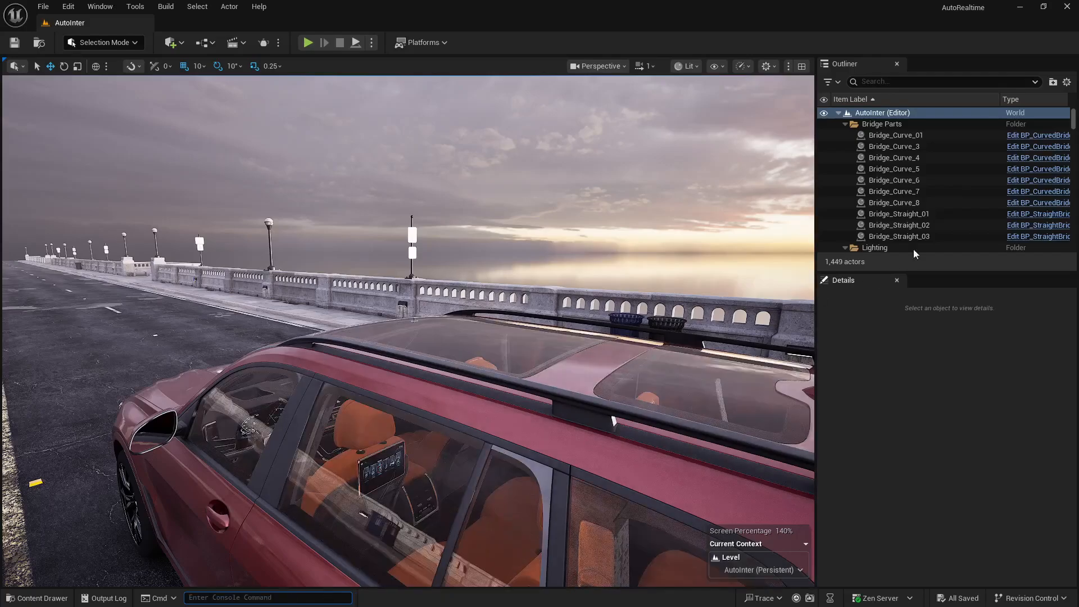
Search the Outliner for "postpro" and select the PostProcessVolume
click(915, 82)
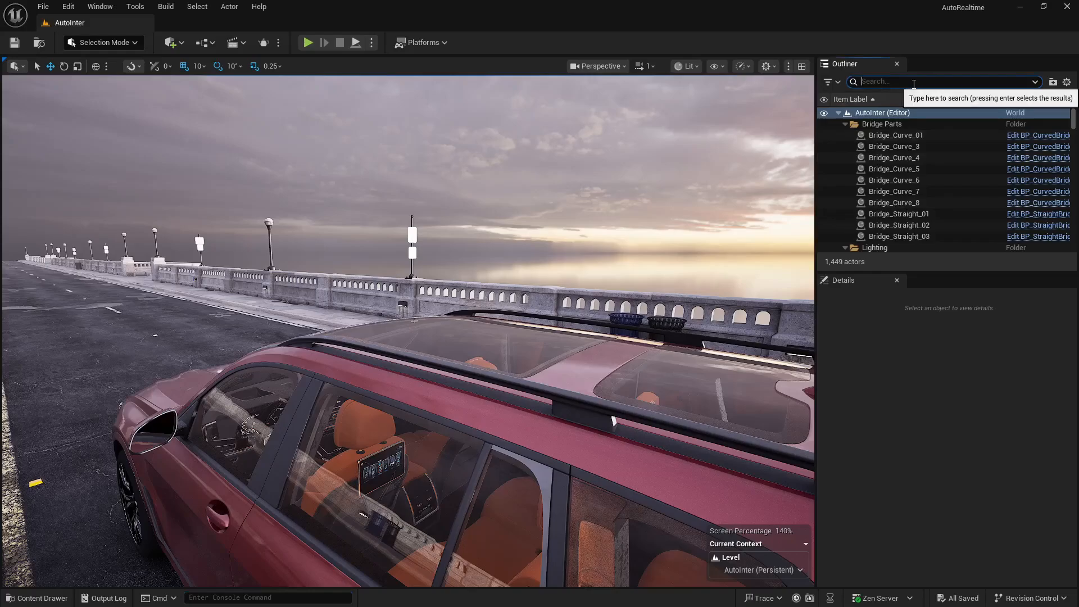
text(post)
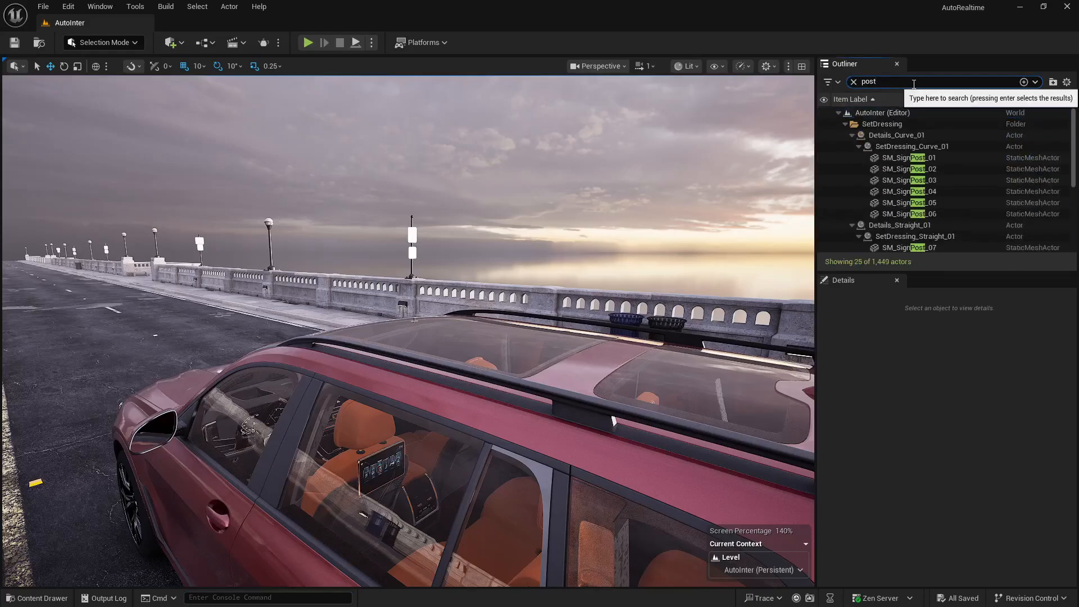
text(pro)
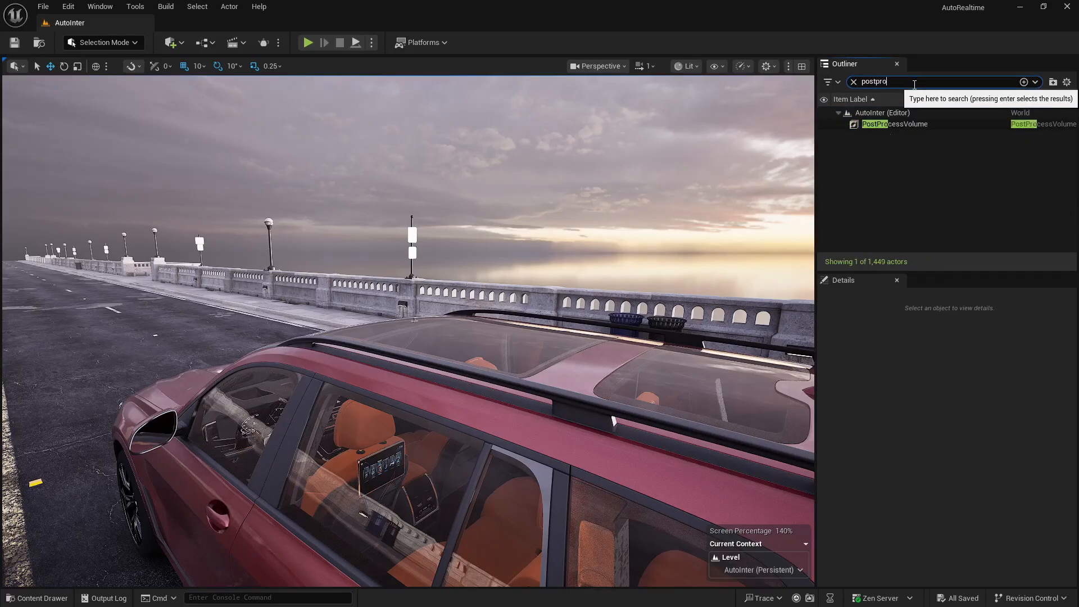
click(905, 124)
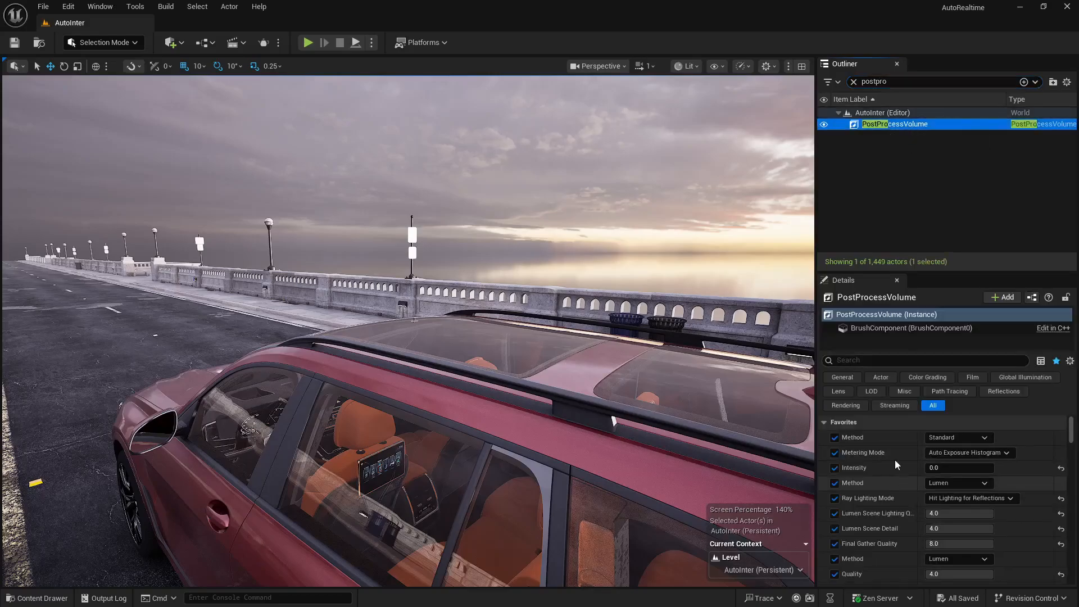
Try the High Quality Translucency override among the volume's favorite settings, switching it on and off again
scroll(897, 476, down, 3)
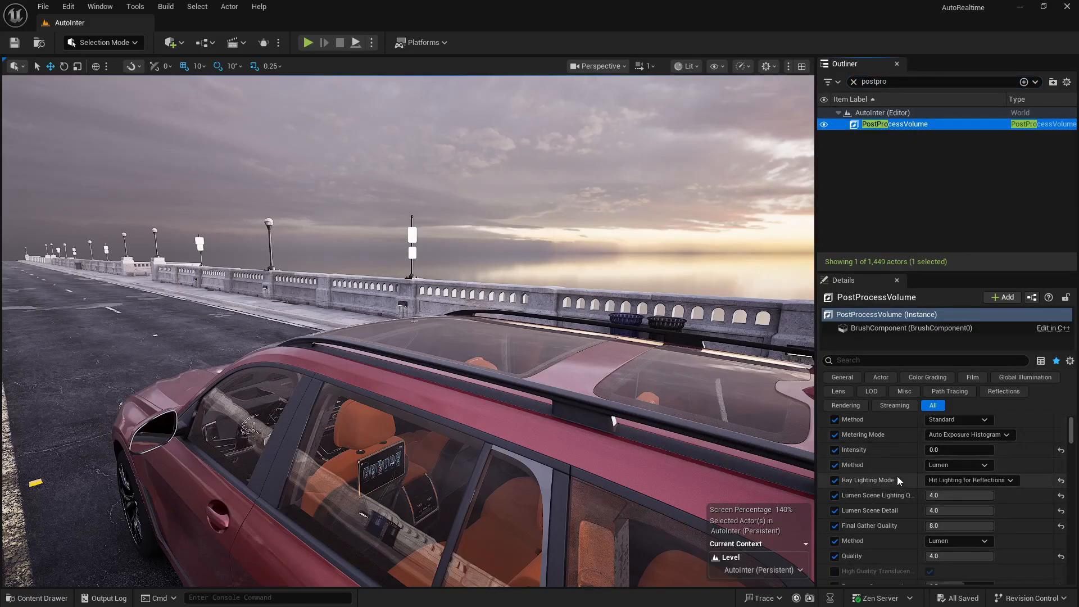
click(875, 360)
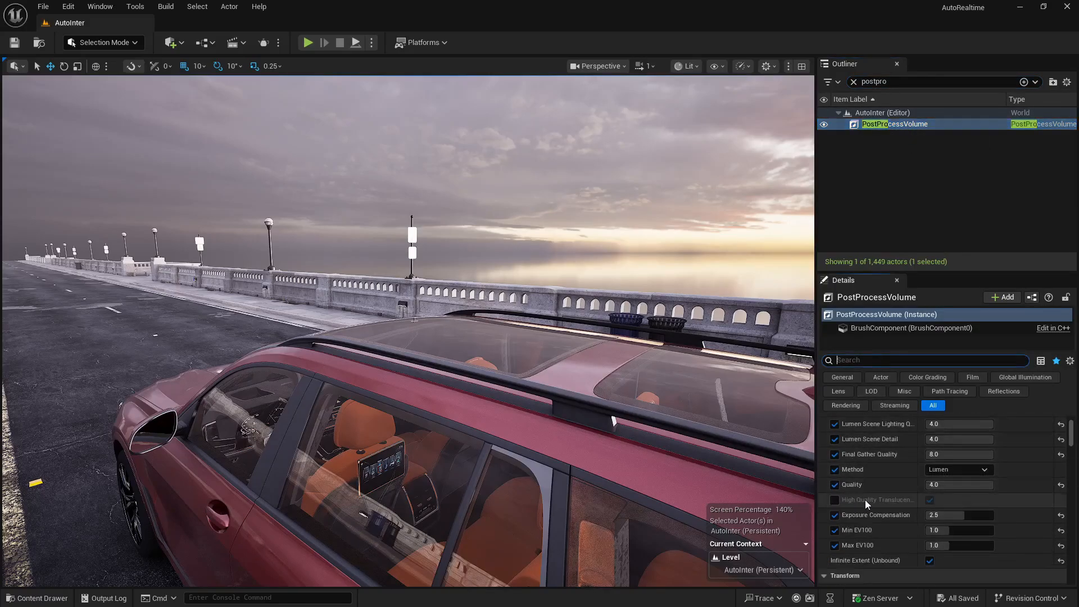
click(834, 500)
click(834, 500)
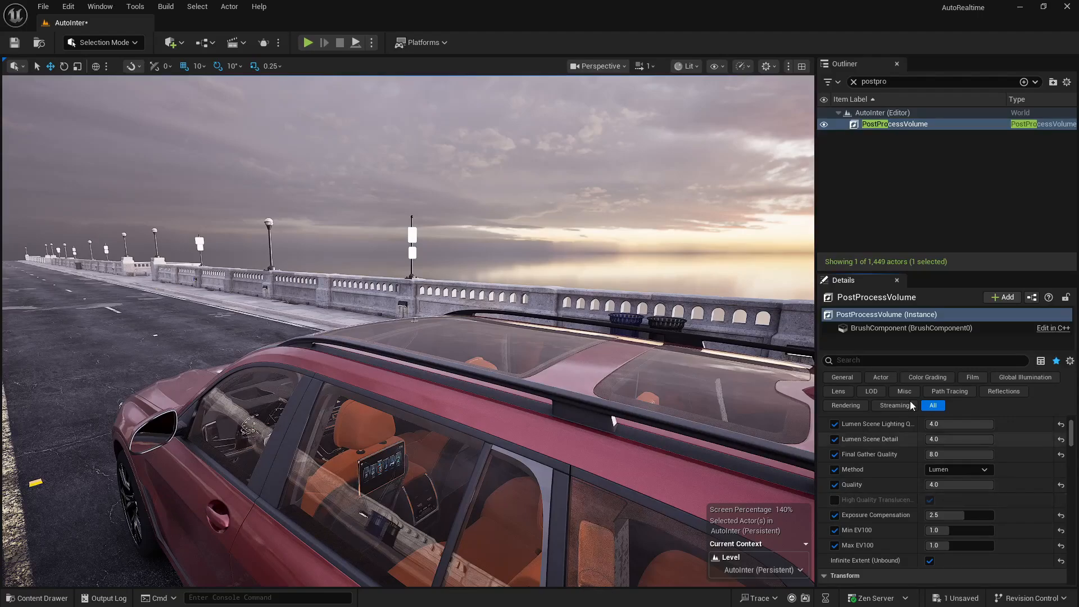
Filter the PostProcessVolume's properties by "trans" and set Translucency Method to Ray Traced
click(909, 360)
text(trans)
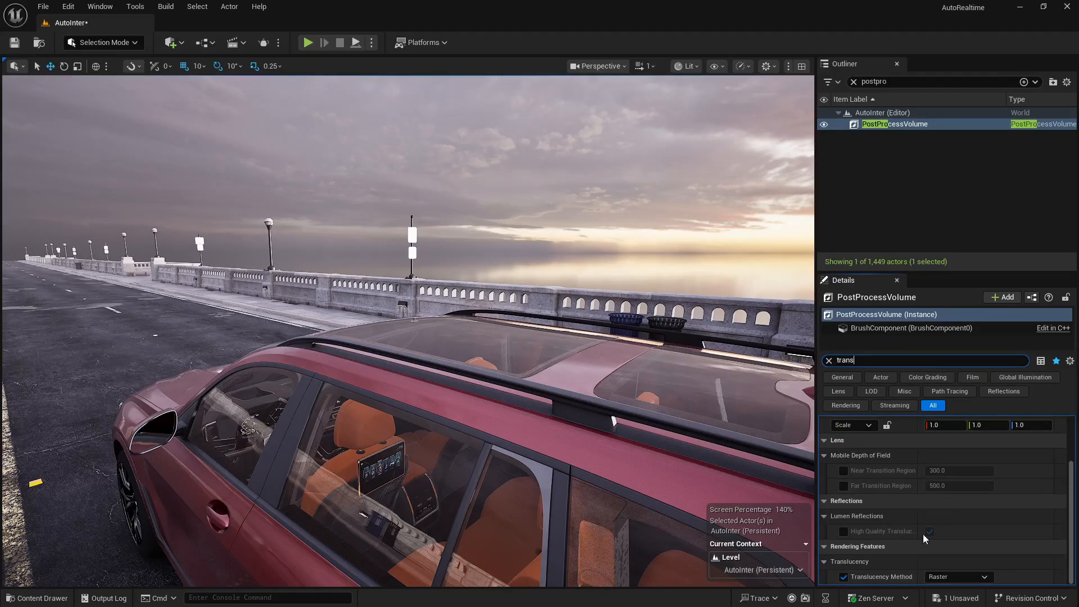
click(944, 576)
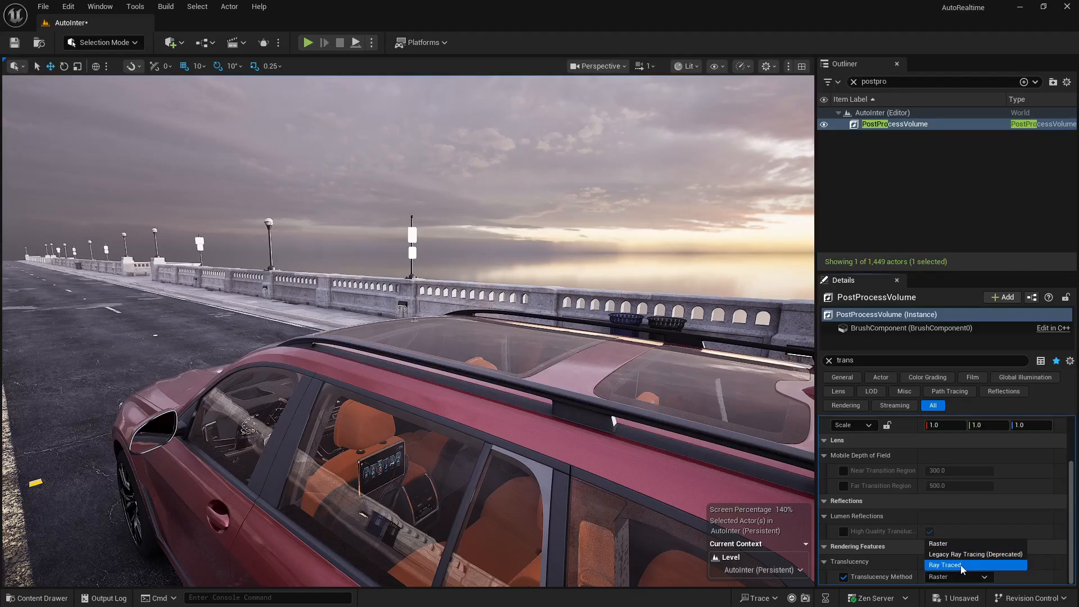
click(961, 566)
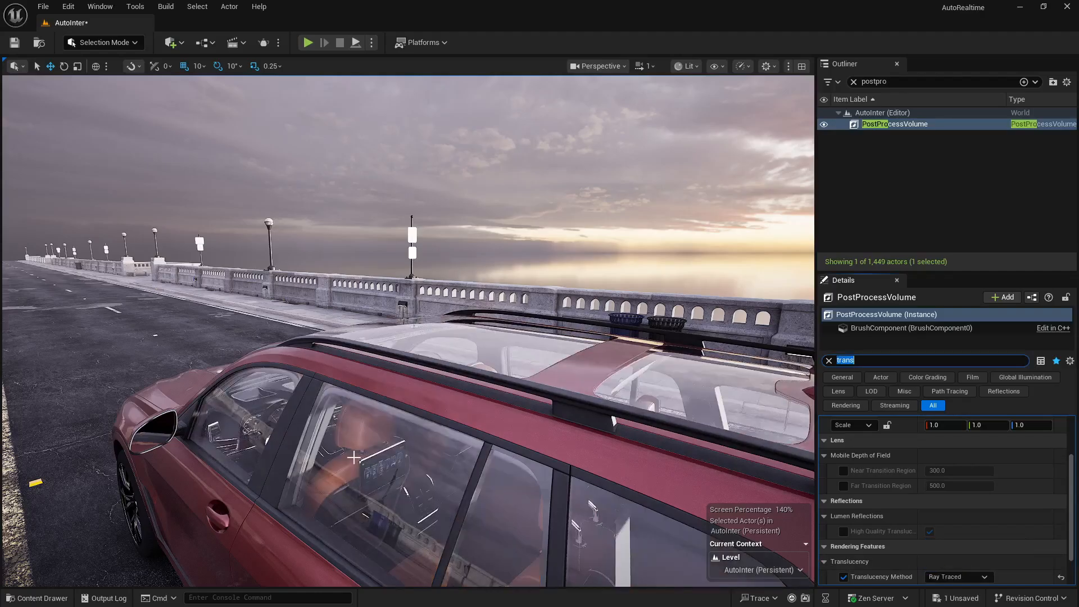
Override Use Ray Traced Refraction in the volume's Translucency settings and turn it on
right_drag(366, 461, 398, 448)
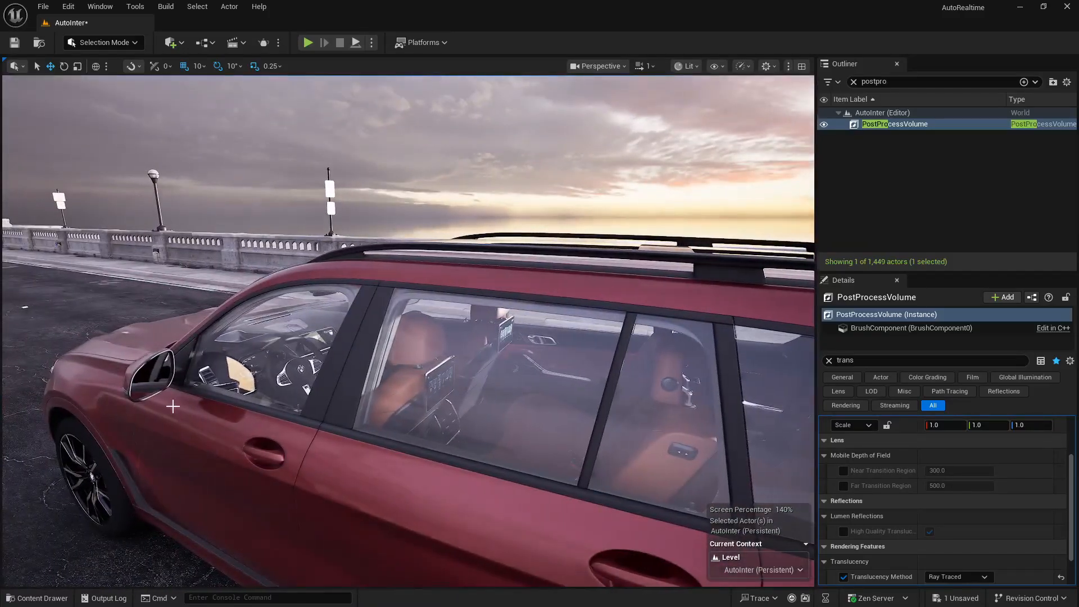
right_drag(302, 401, 377, 419)
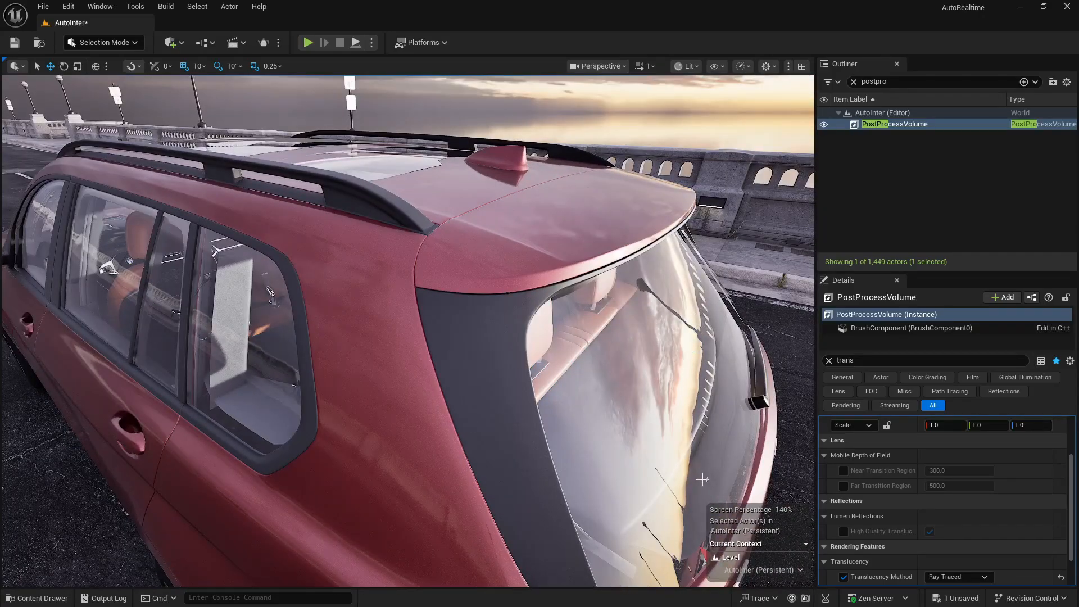
right_drag(587, 446, 263, 418)
key(e)
key(q)
scroll(890, 520, down, 3)
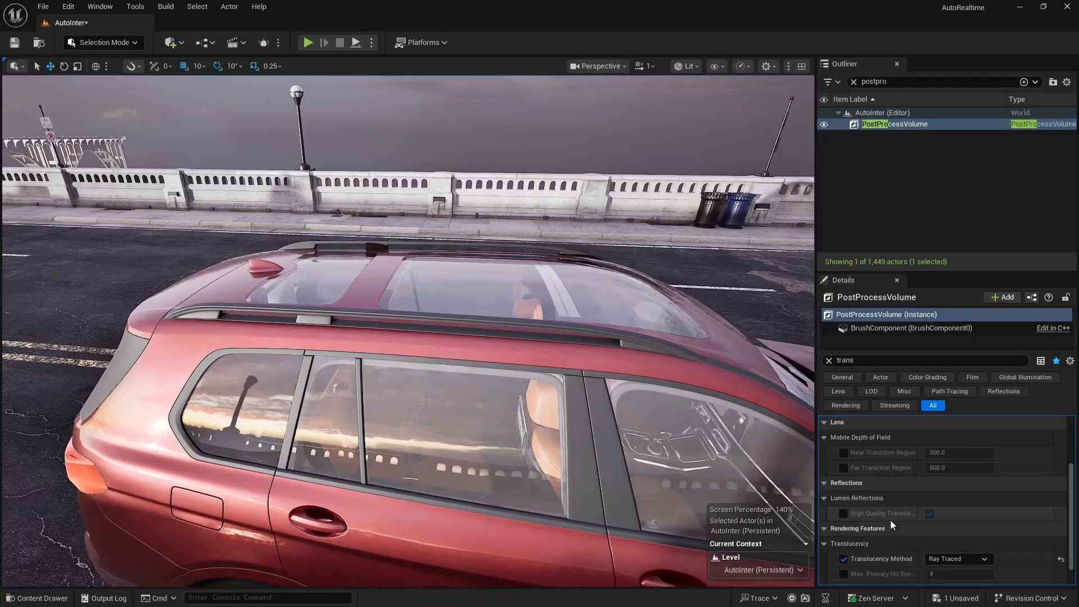
click(844, 577)
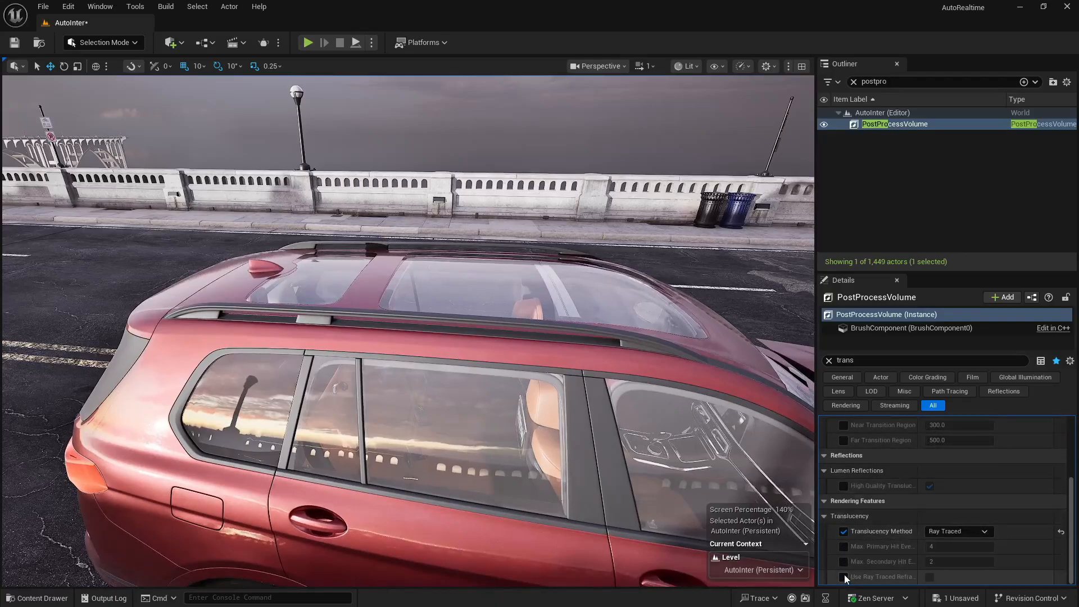
click(929, 577)
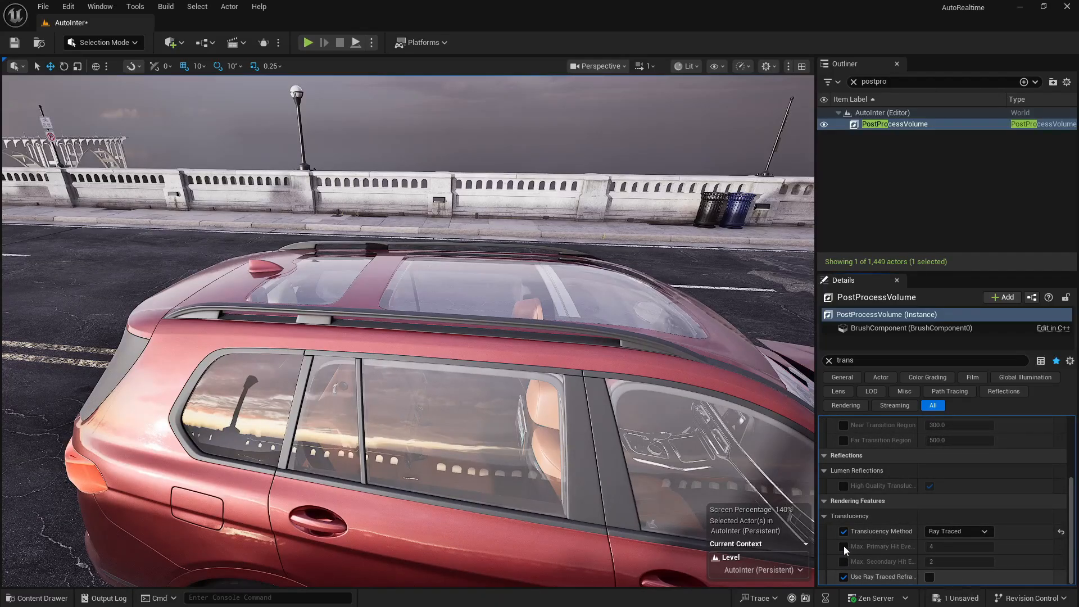
Toggle the overrides for Max. Primary Hit Events, Max. Secondary Hit Events and Use Ray Traced Refraction to compare the glass
click(844, 546)
click(844, 561)
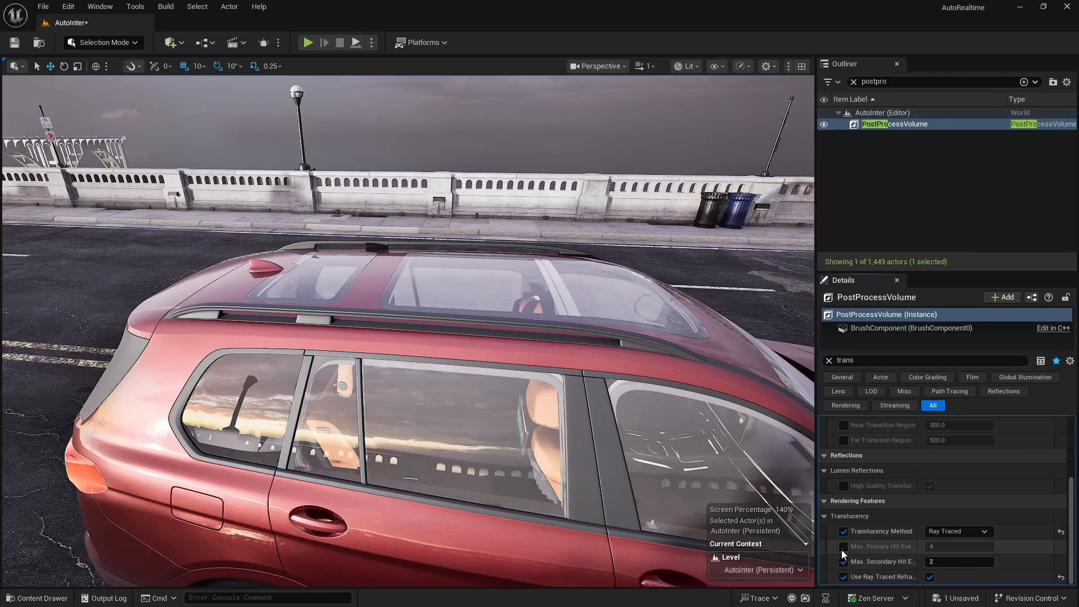
click(844, 547)
click(843, 562)
click(844, 577)
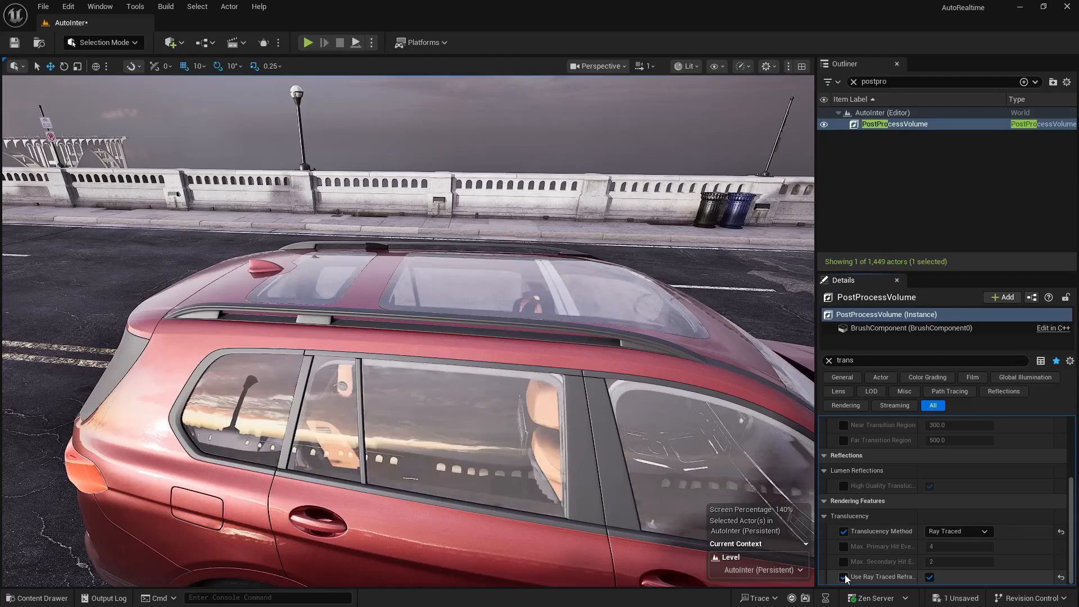
click(844, 576)
Override Max. Primary Hit Events with 8 and Max. Secondary Hit Events with 4, and inspect the car's windows
click(844, 562)
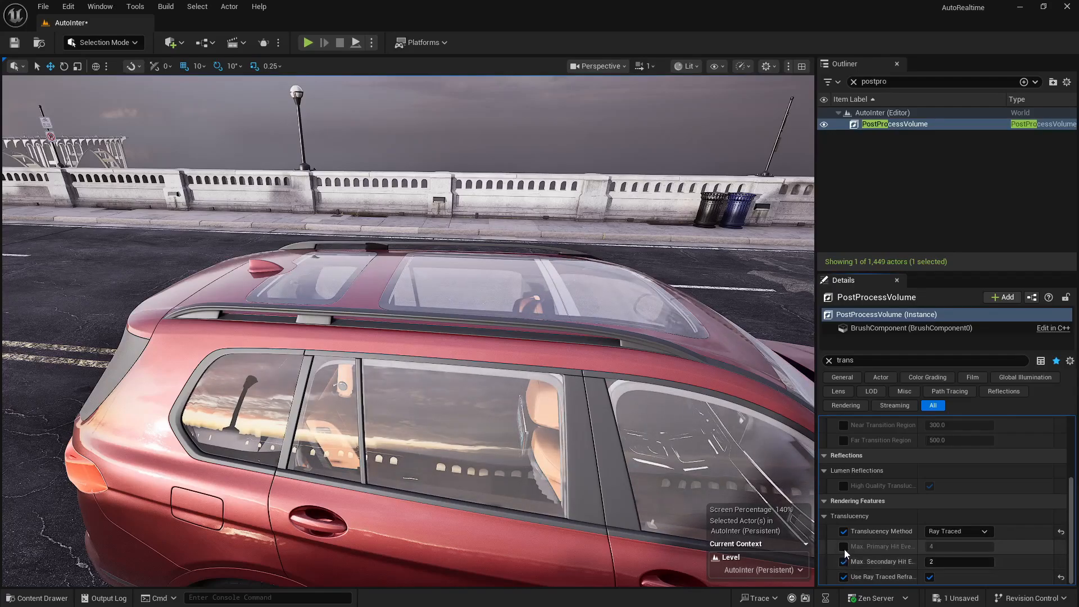
click(844, 547)
drag(958, 546, 960, 548)
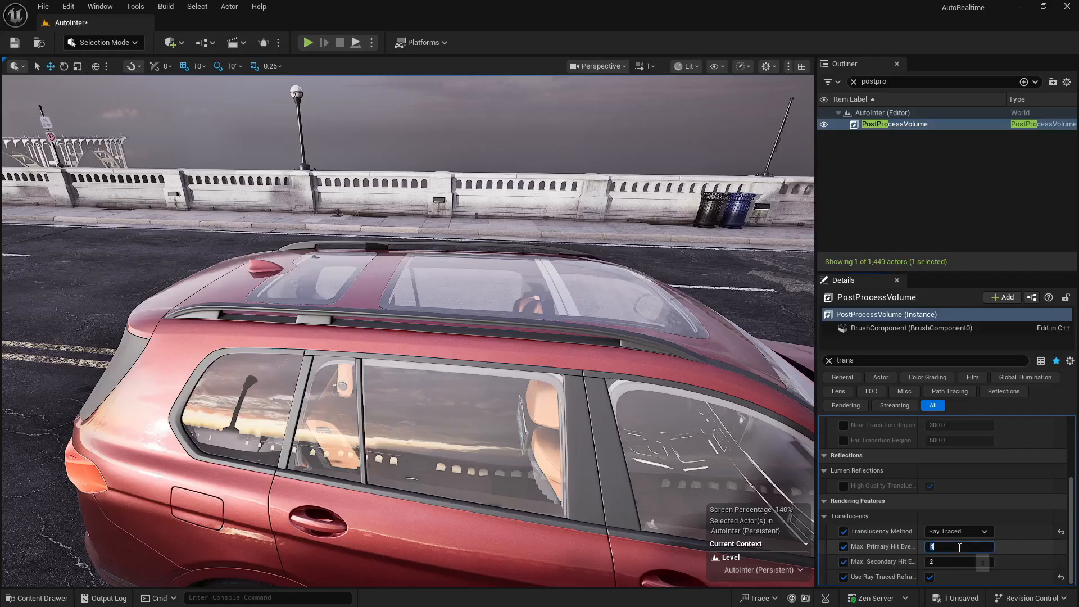
click(959, 547)
key(Tab)
text(4)
key(Return)
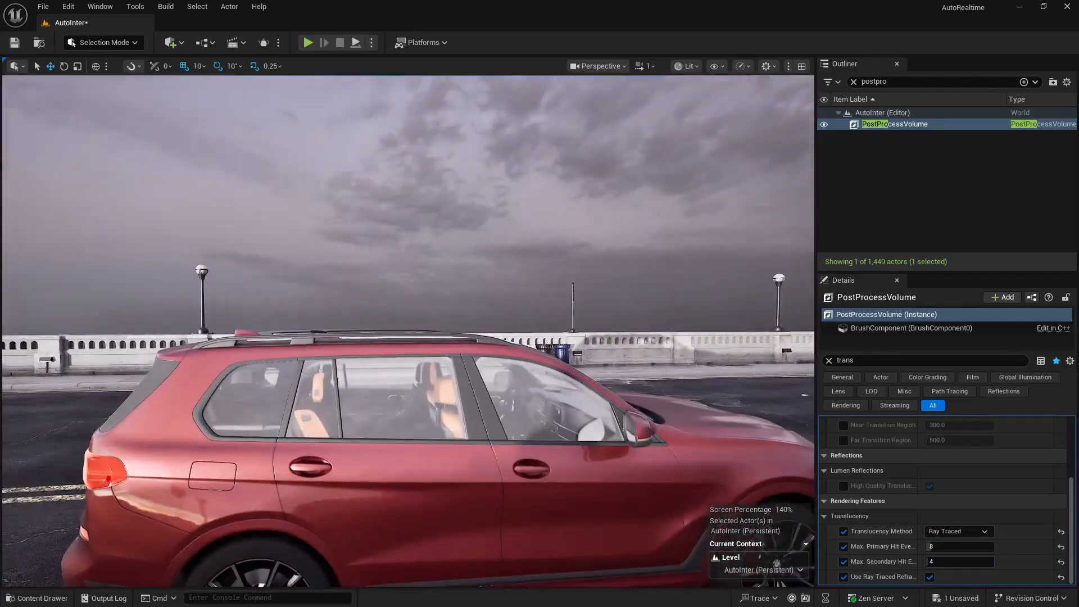
right_drag(408, 332, 540, 328)
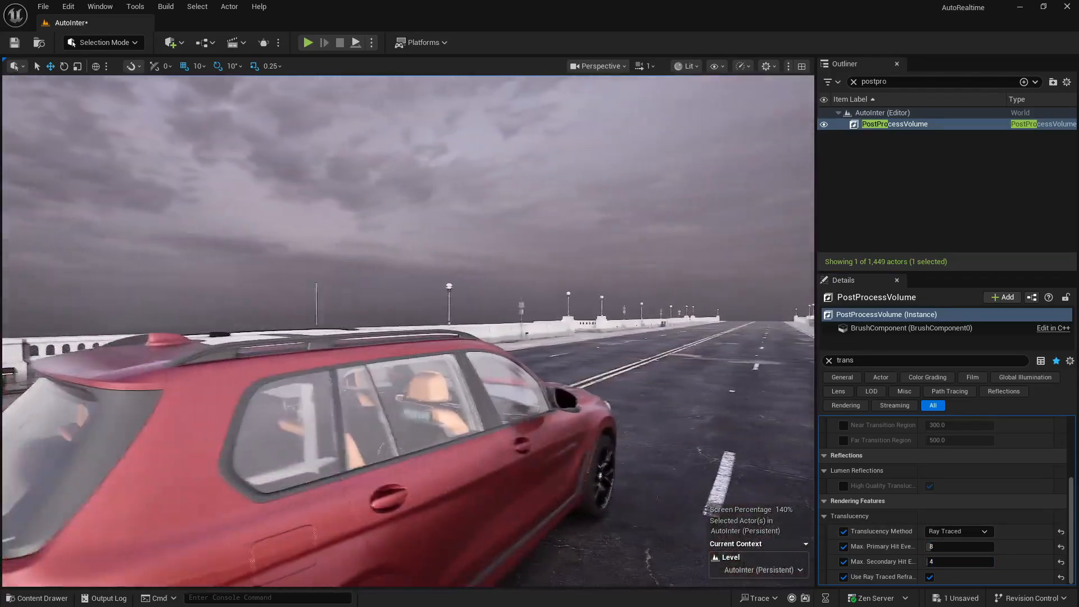
Toggle the Translucency Method override off and on to compare the glass of the car's rear windows
right_drag(408, 332, 525, 379)
right_drag(448, 446, 450, 446)
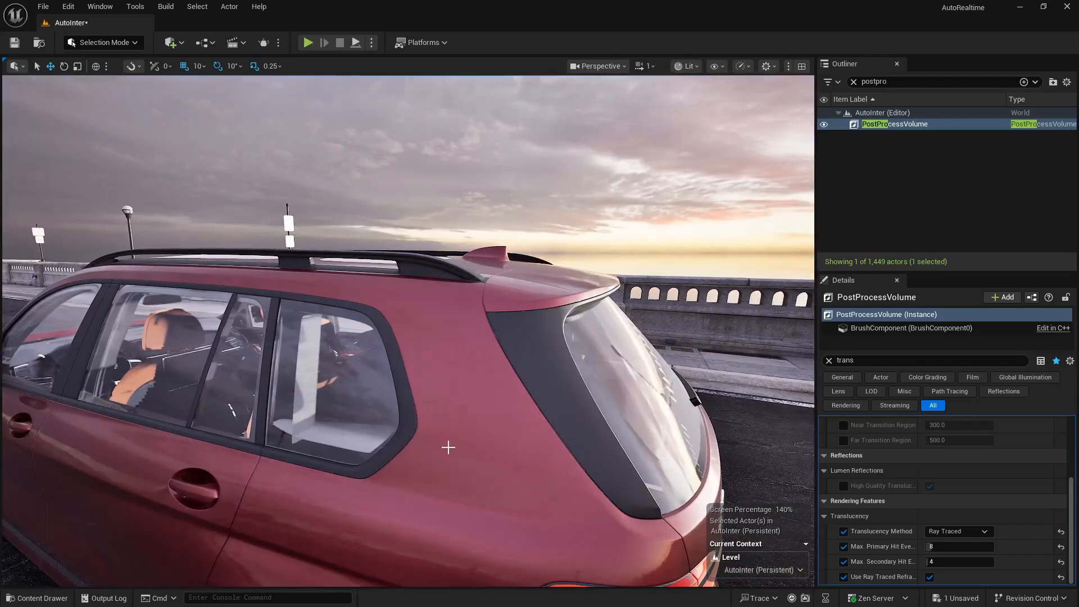
click(844, 531)
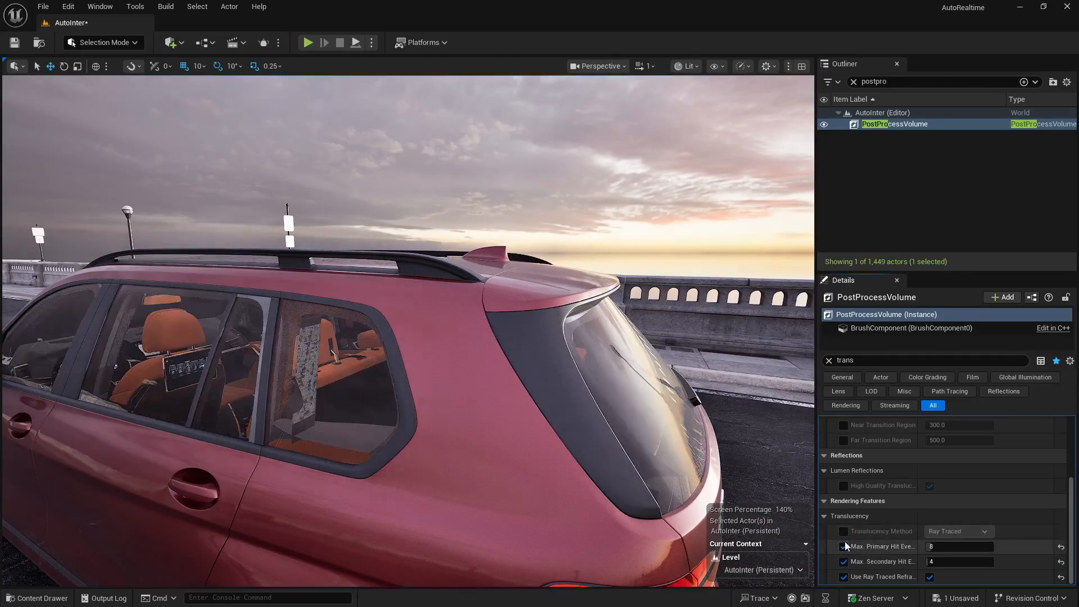
click(843, 531)
click(843, 531)
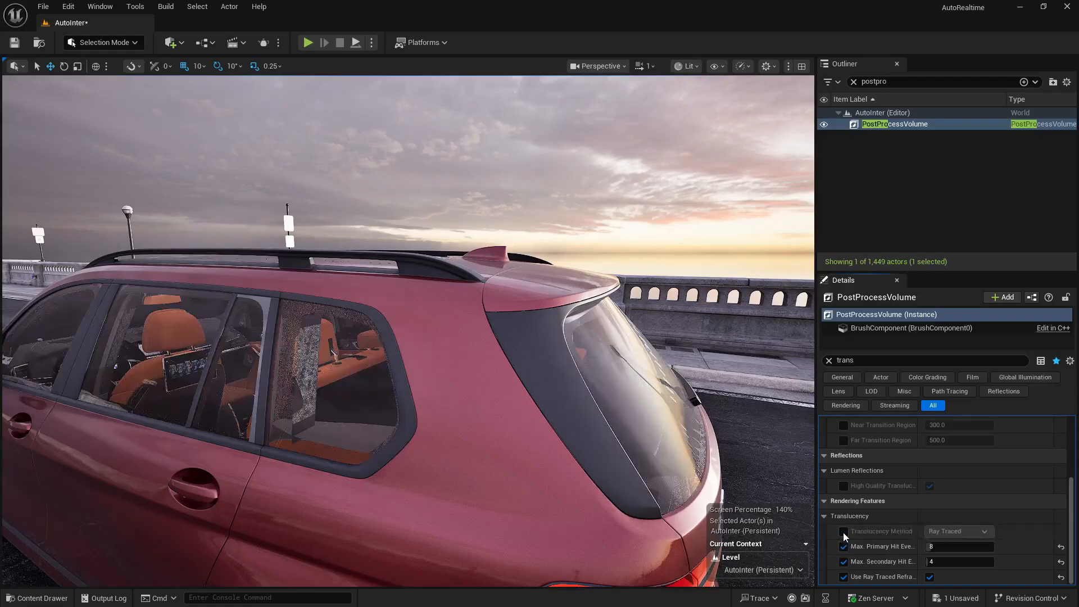
click(844, 532)
Compare the front and side windows from the driver's door with the Translucency Method override repeatedly switched off and on
right_drag(295, 329, 514, 361)
key(a)
key(a)
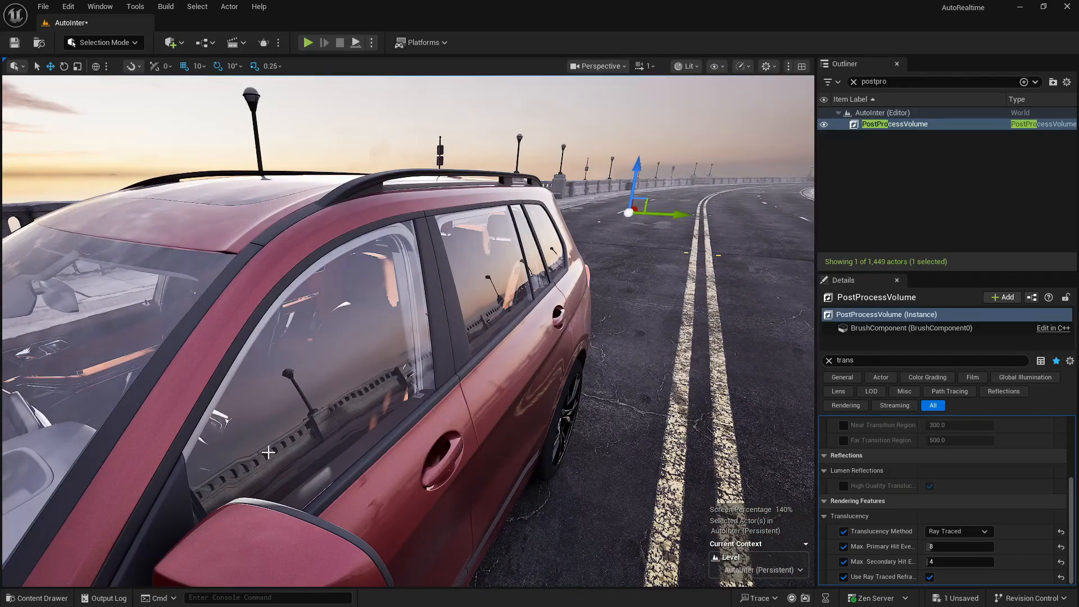
click(844, 532)
click(843, 531)
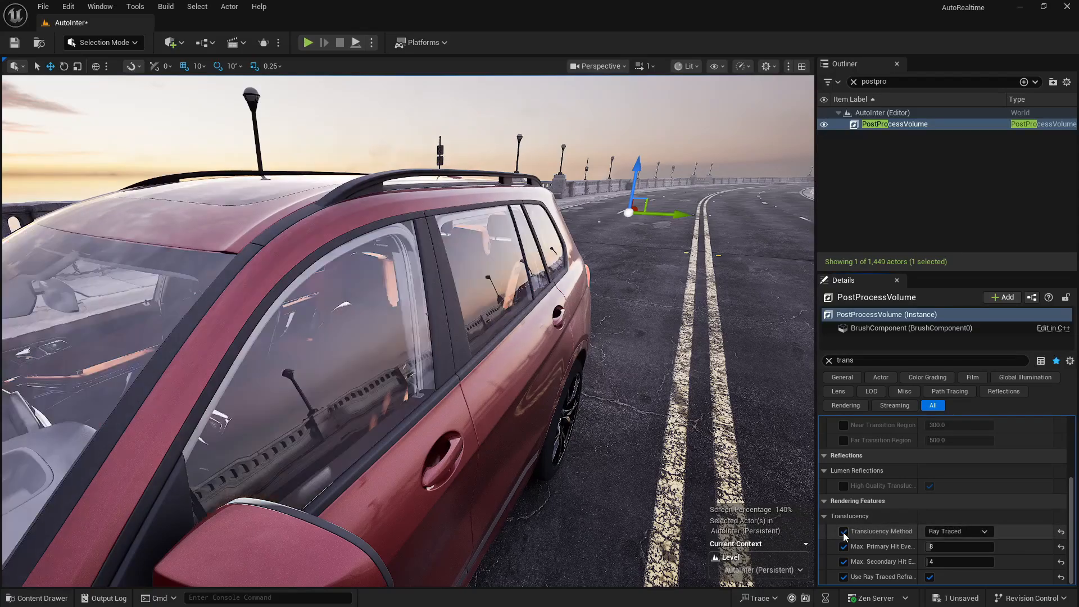
click(843, 533)
click(843, 534)
click(843, 534)
click(844, 534)
click(843, 533)
click(843, 534)
click(843, 533)
click(843, 534)
click(843, 534)
click(844, 534)
click(843, 533)
click(844, 534)
click(844, 533)
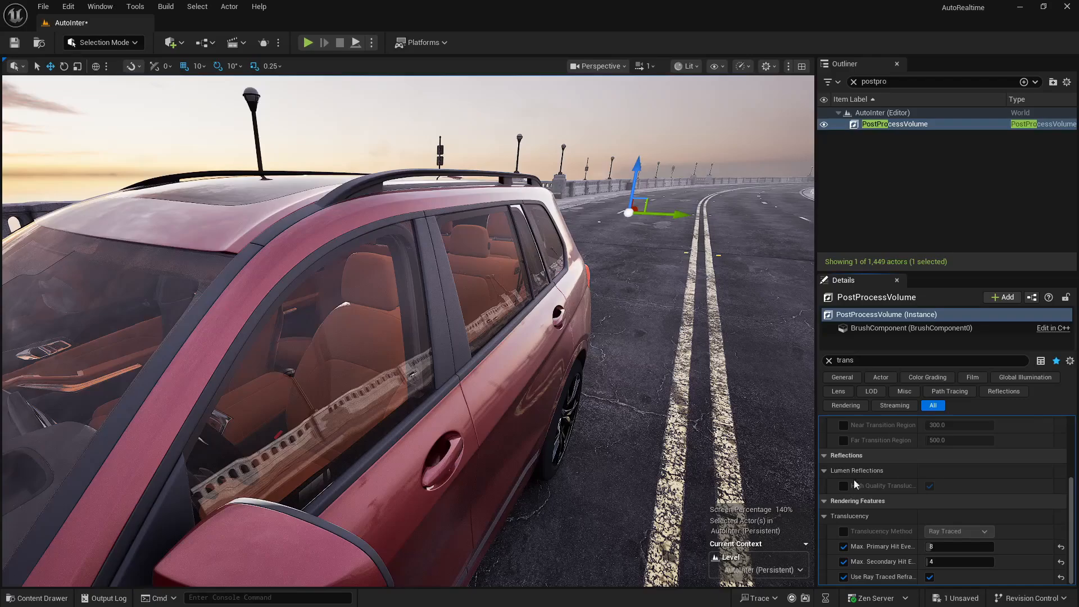
click(843, 532)
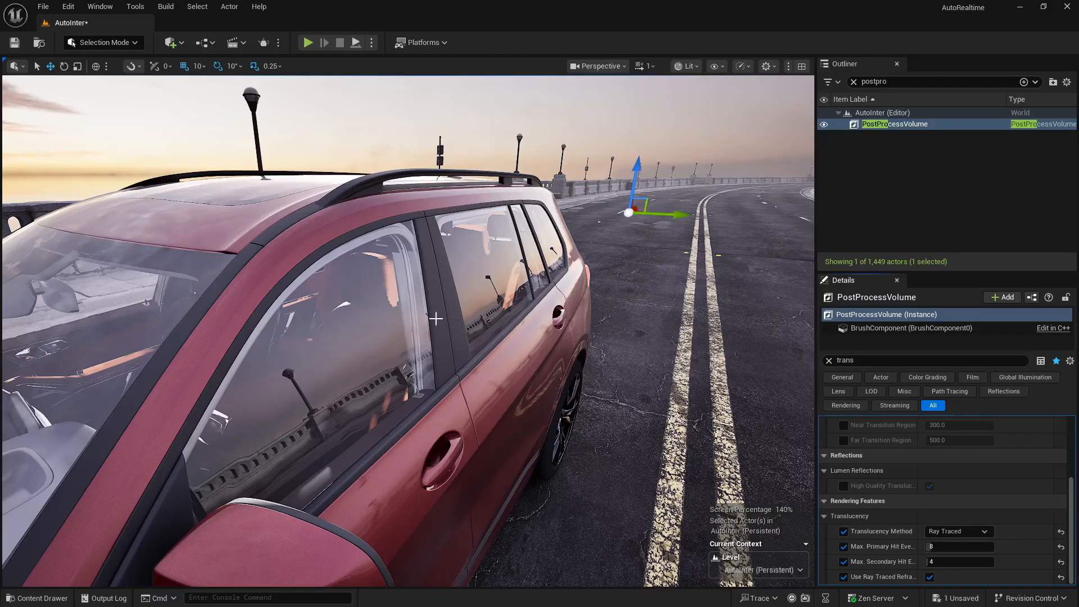
View the windshield from above the hood and compare it with the Translucency Method override off and on
right_drag(435, 320, 424, 281)
key(e)
right_drag(293, 425, 294, 426)
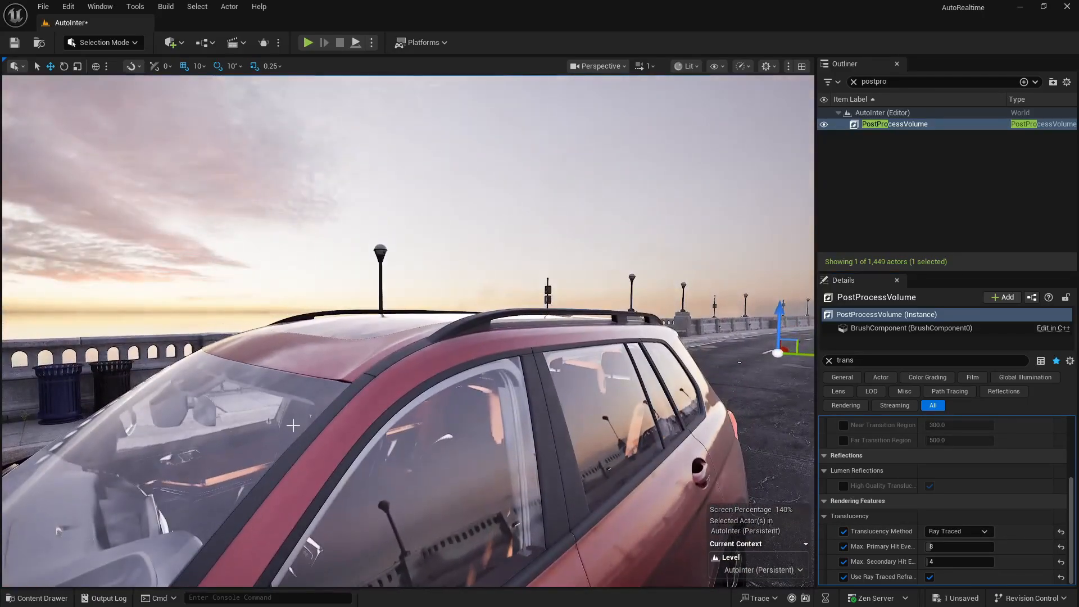
click(844, 532)
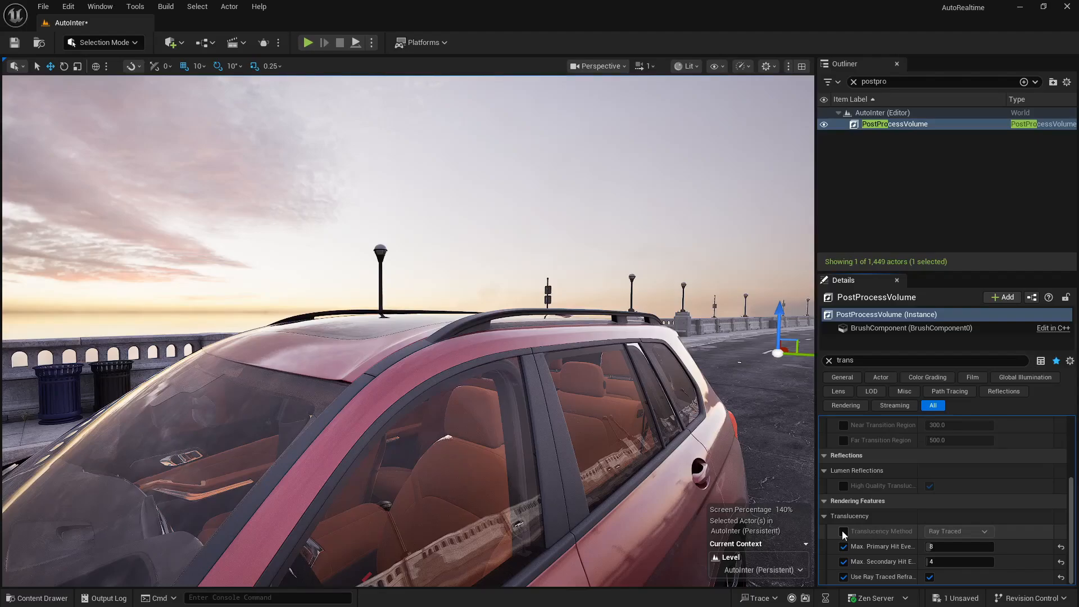
click(843, 531)
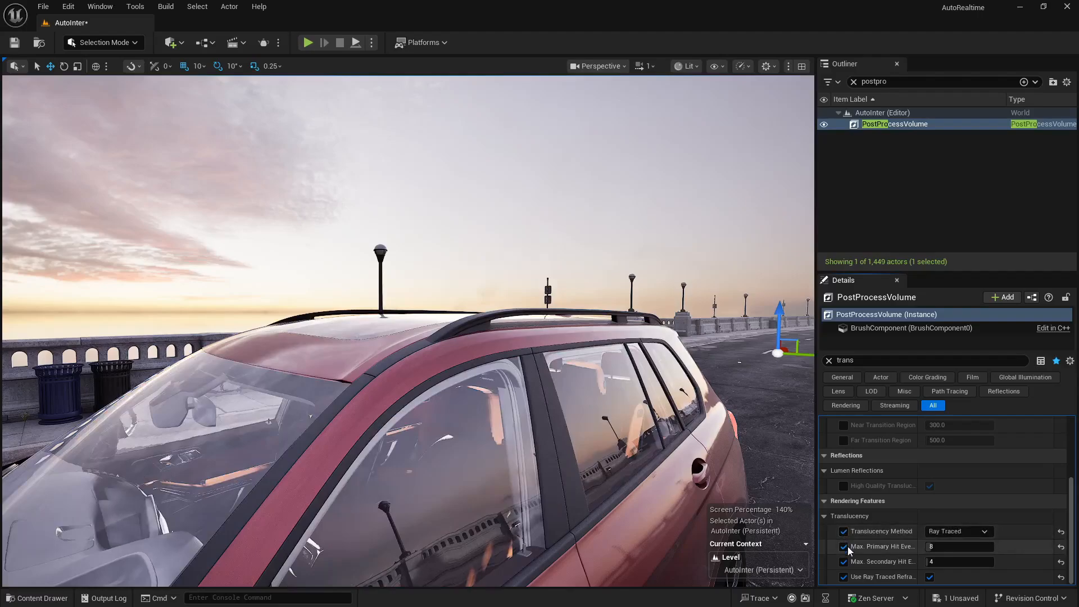
Toggle the Max. Primary and Max. Secondary Hit Events overrides off and on, and set Max. Secondary Hit Events to 5
click(843, 546)
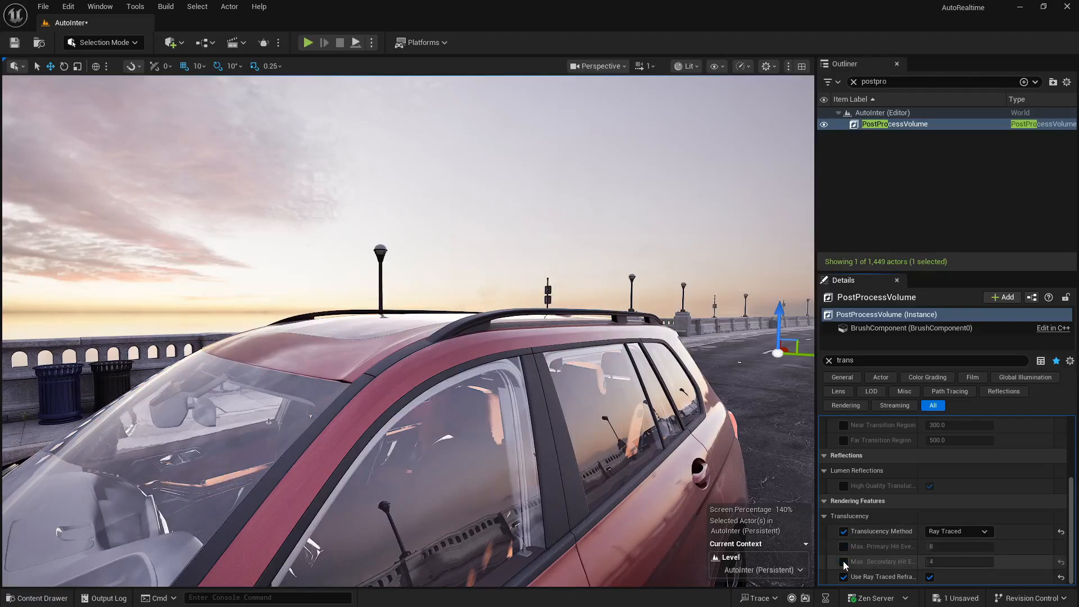
click(843, 547)
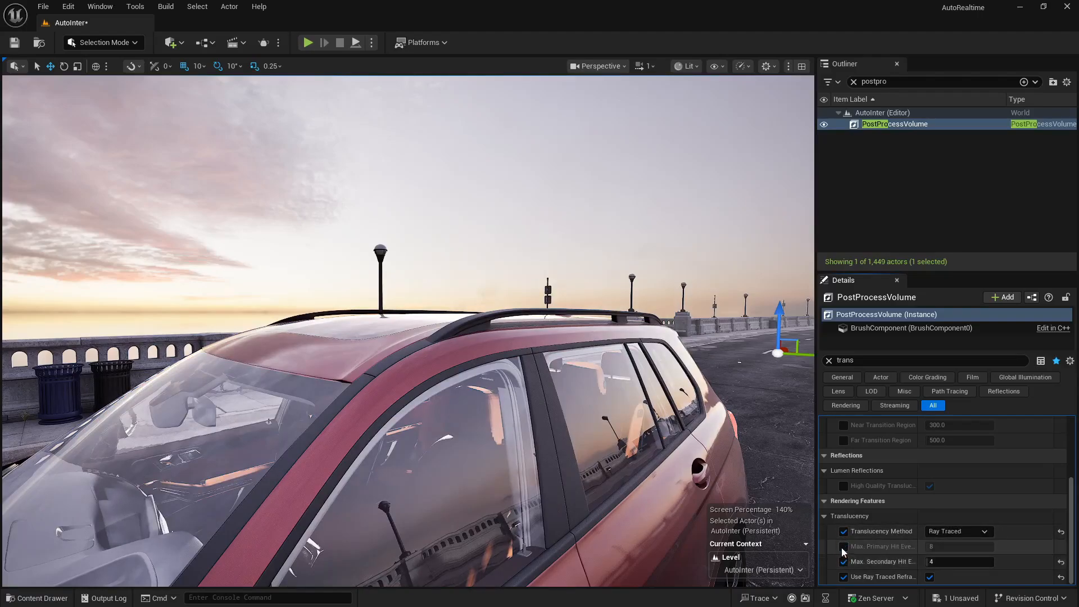
click(940, 561)
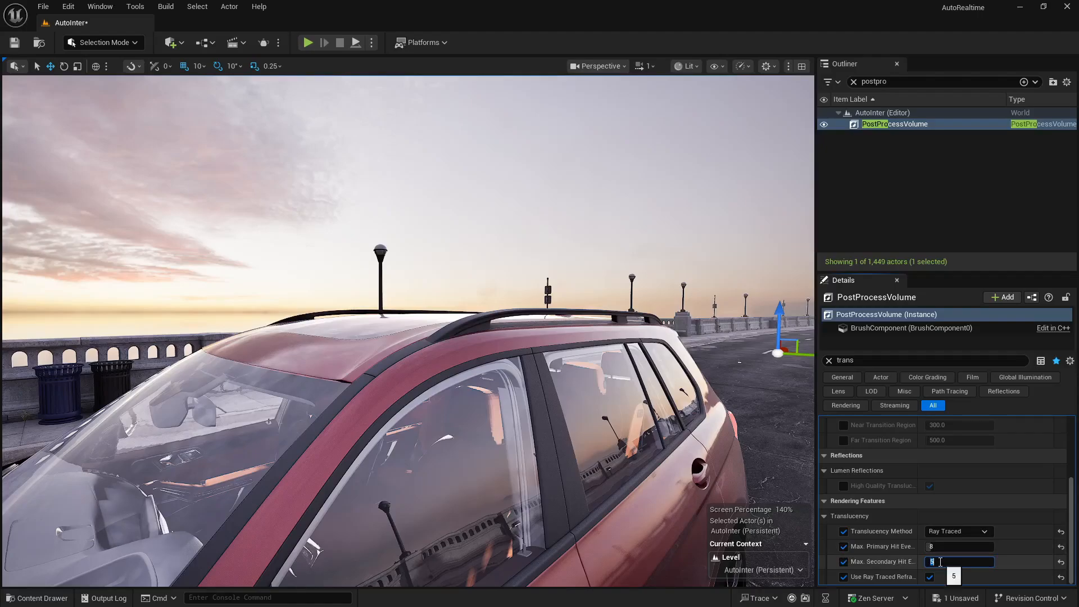
text(5)
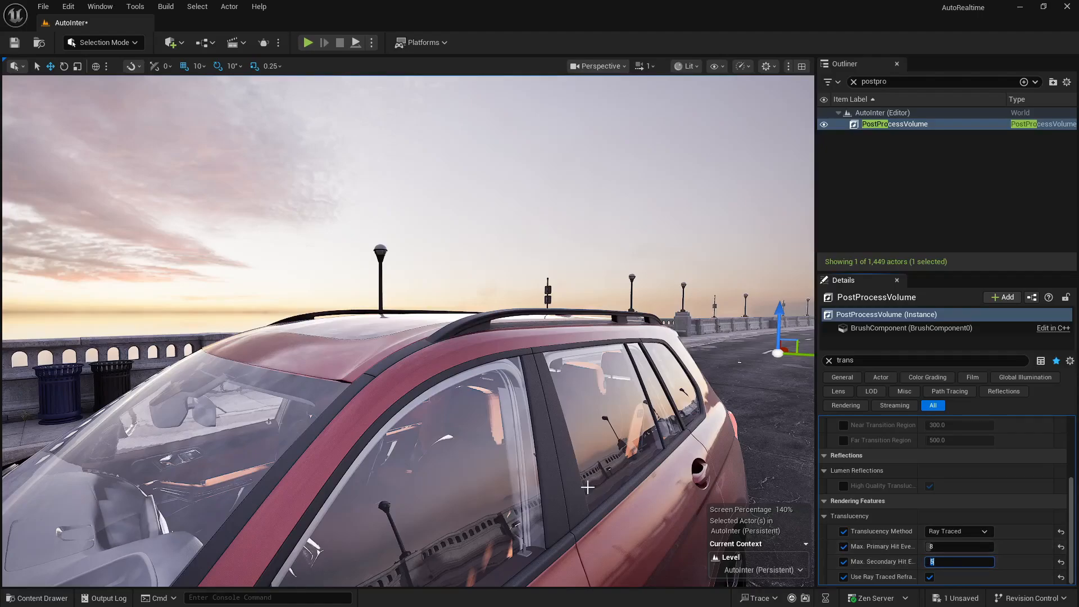
Examine the ray traced glass around the car, from the windshield and side windows up to the roof glass
mouse_move(587, 487)
right_down()
mouse_move(619, 511)
mouse_move(604, 553)
mouse_move(590, 496)
right_up()
key(q)
key(a)
key(d)
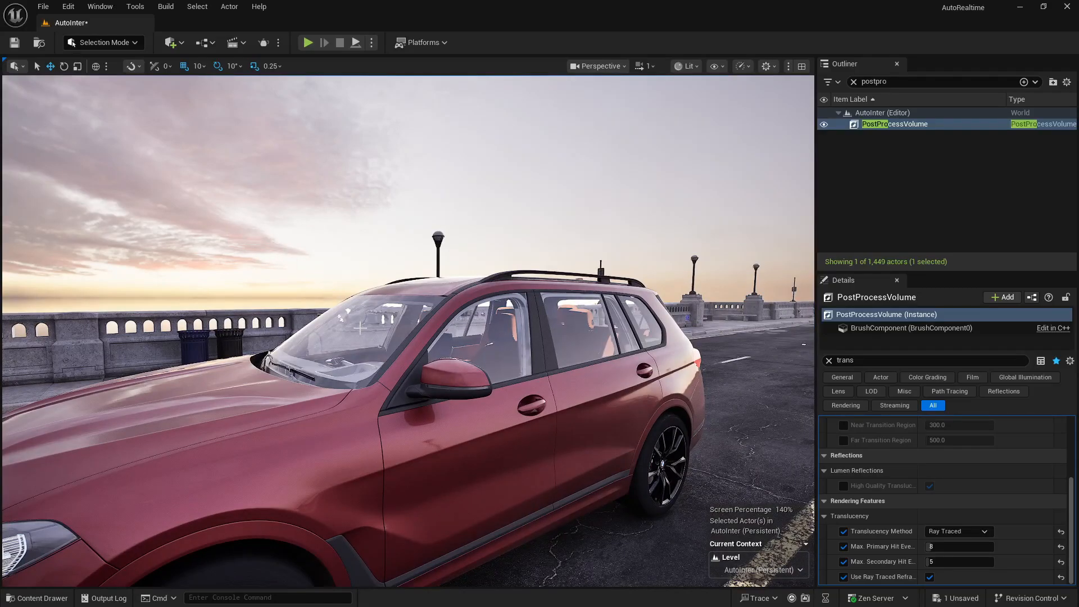
right_drag(392, 336, 420, 337)
key(d)
key(e)
key(s)
key(d)
key(e)
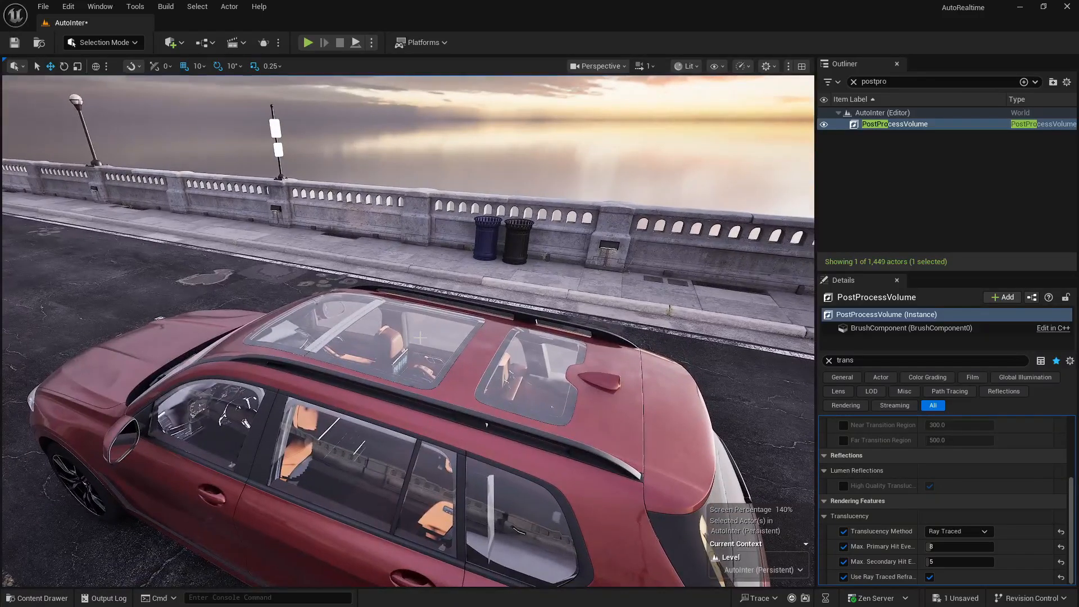